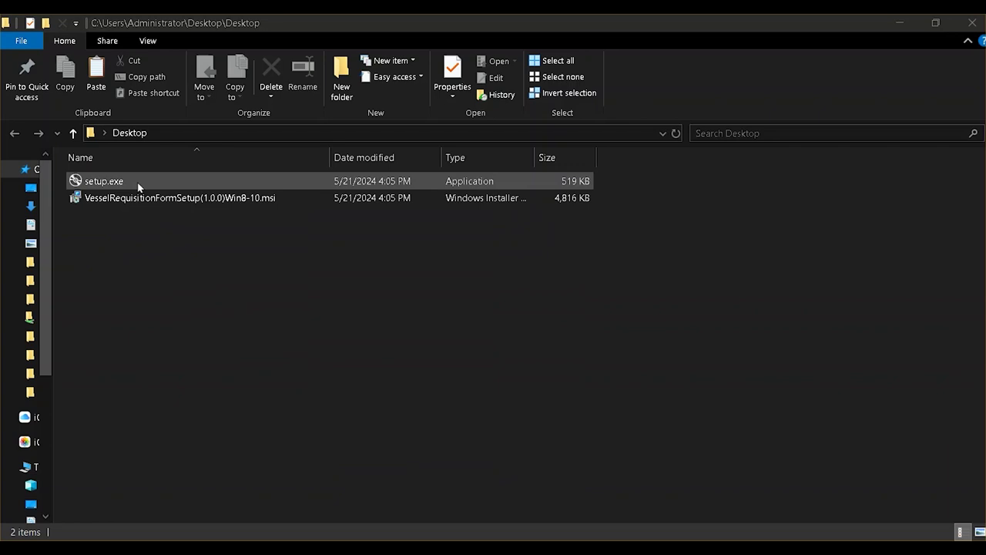
Install VesselRequisitionForm from setup.exe, accepting the license agreement and keeping the default destination folder
{"action": "double_click", "coordinate": [138, 185]}
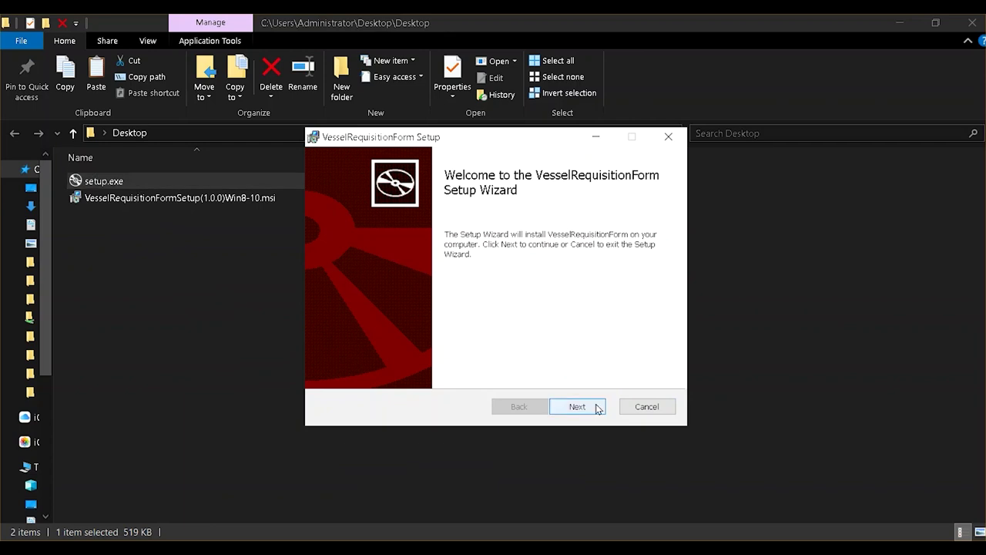
{"action": "left_click", "coordinate": [599, 408]}
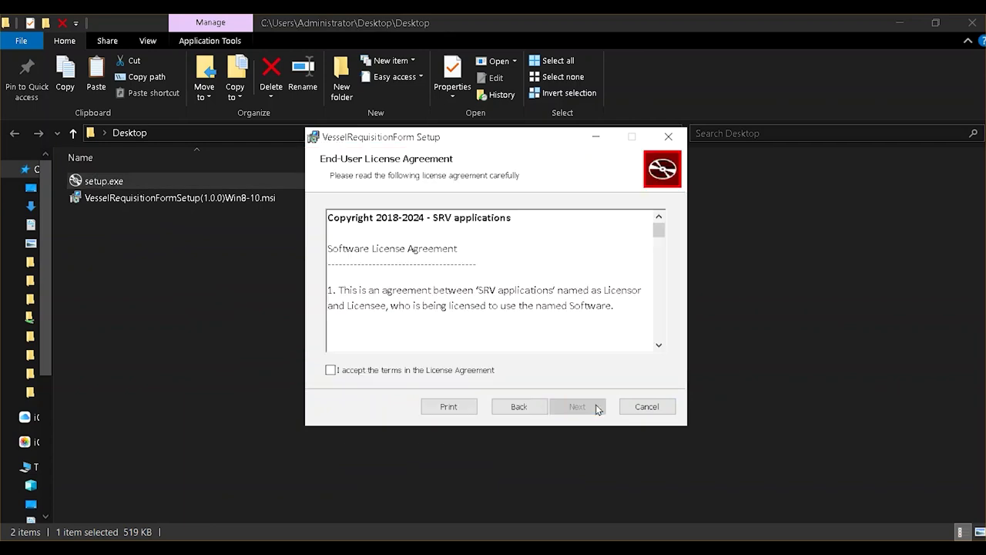
{"action": "left_click", "coordinate": [471, 371]}
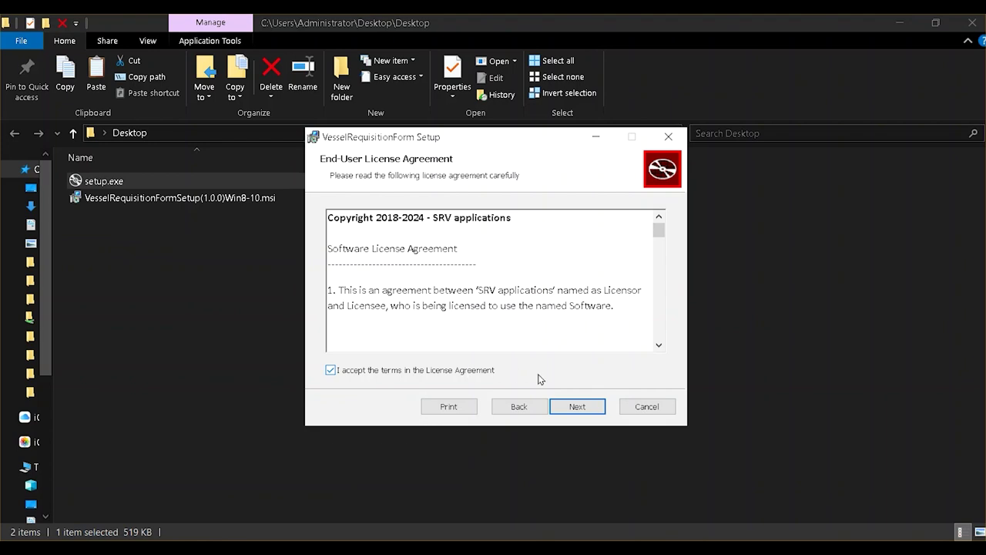
{"action": "left_click", "coordinate": [582, 408]}
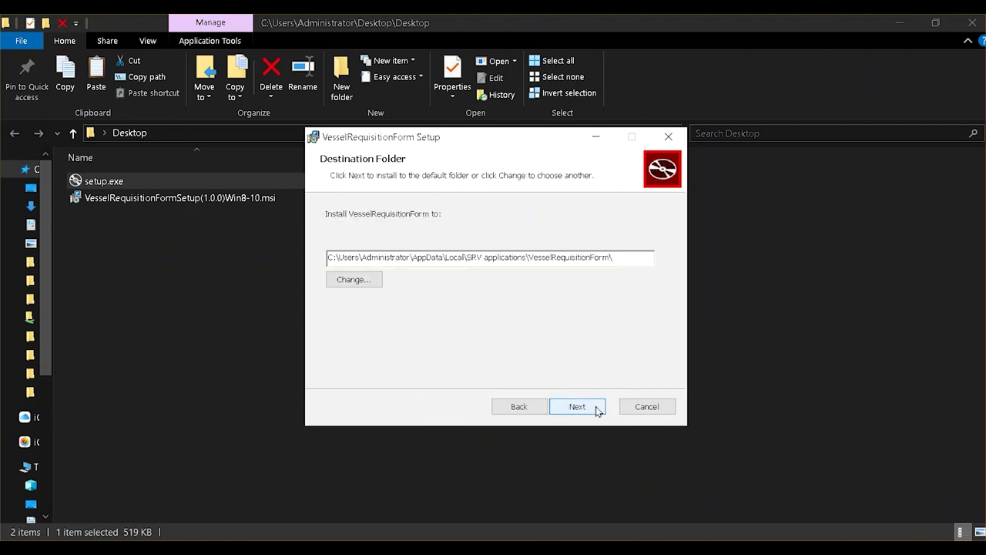
{"action": "left_click", "coordinate": [598, 412]}
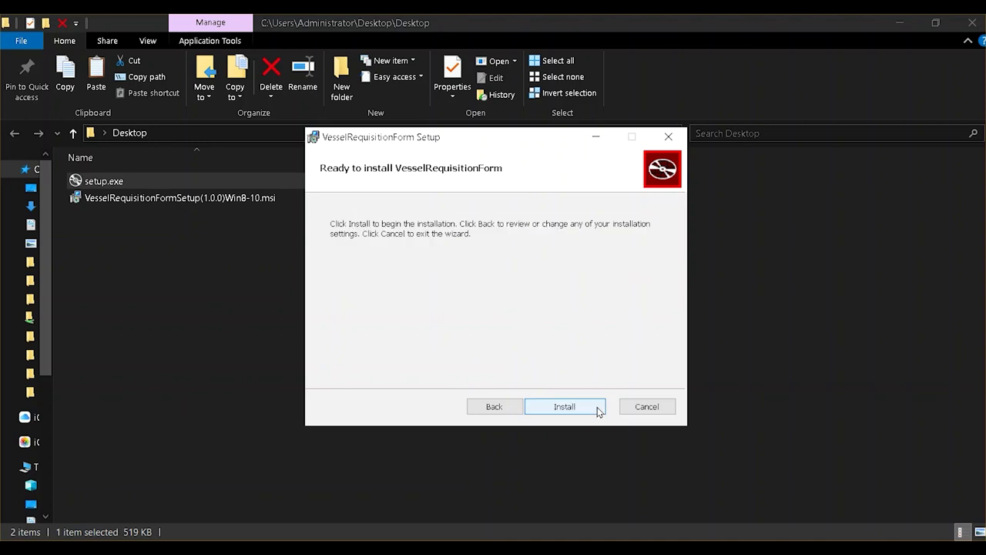
{"action": "left_click", "coordinate": [598, 412]}
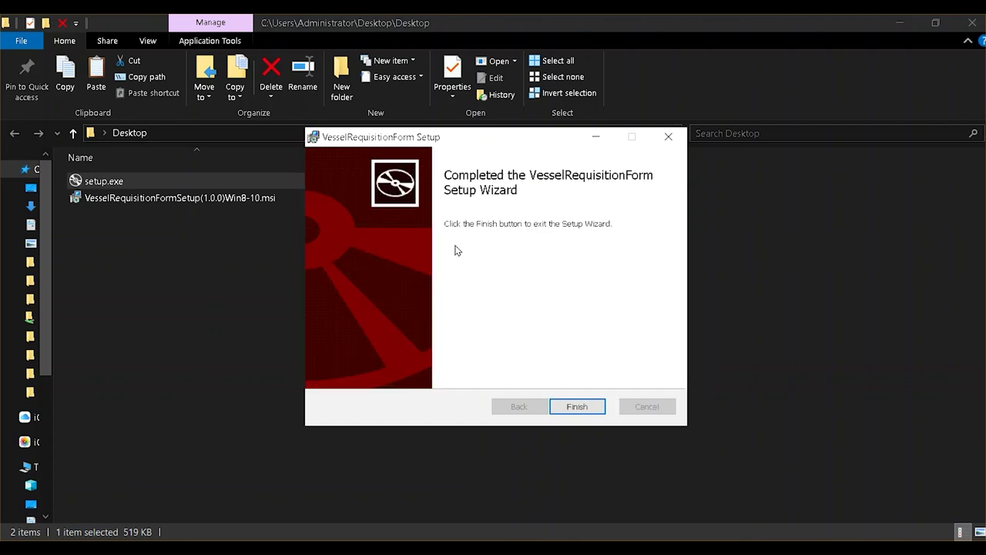
{"action": "left_click", "coordinate": [585, 408]}
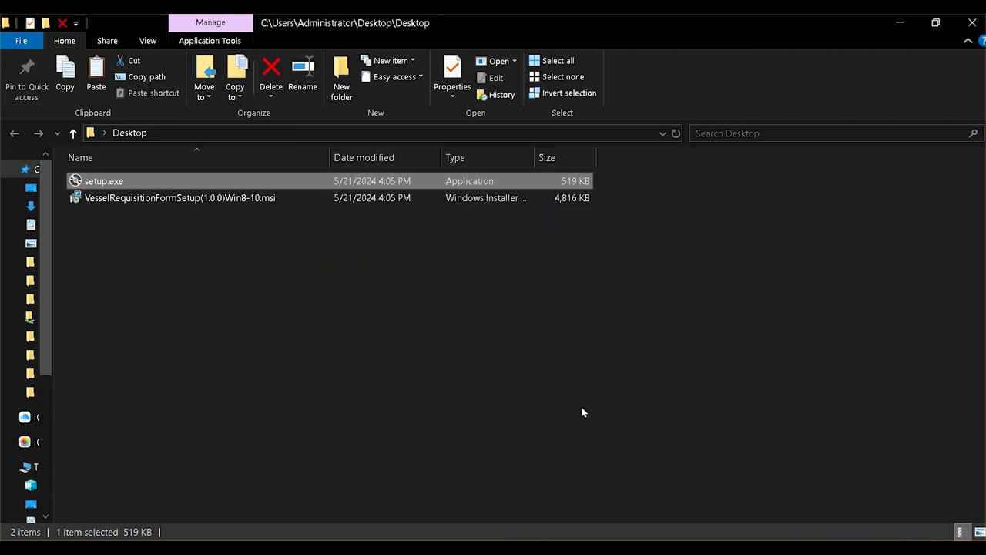
Start Excel 2013 and open a blank workbook
{"action": "key", "text": "super"}
{"action": "type", "text": "exce"}
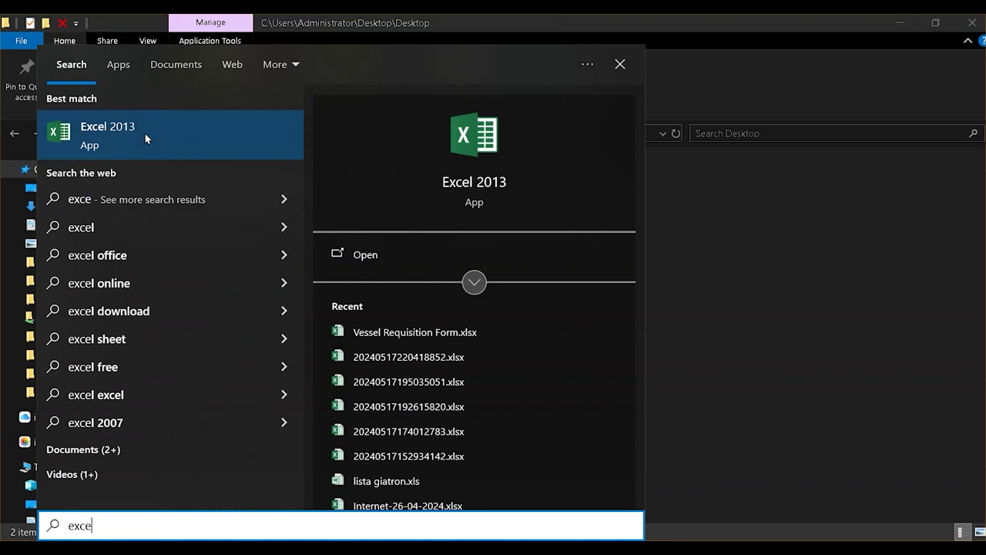
{"action": "left_click", "coordinate": [145, 133]}
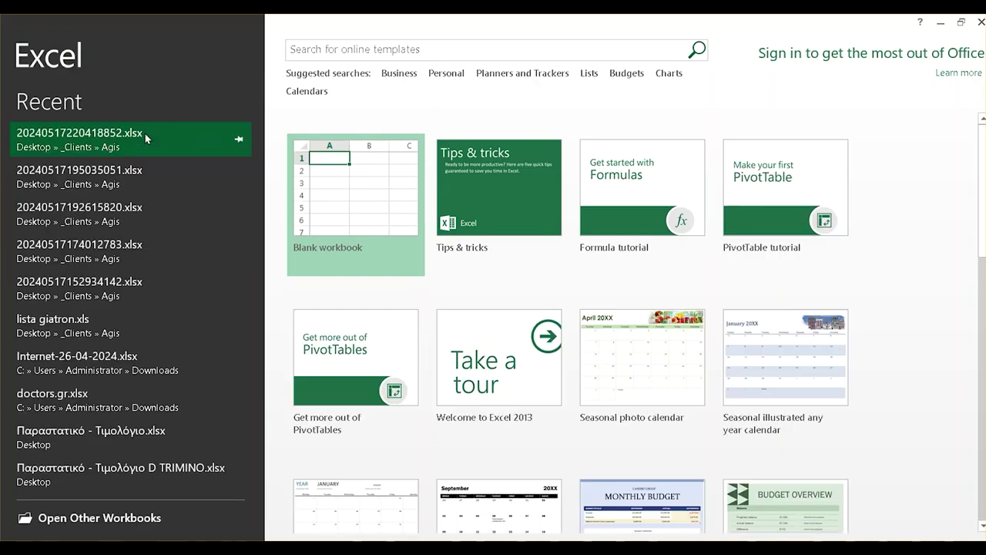
{"action": "key", "text": "Escape"}
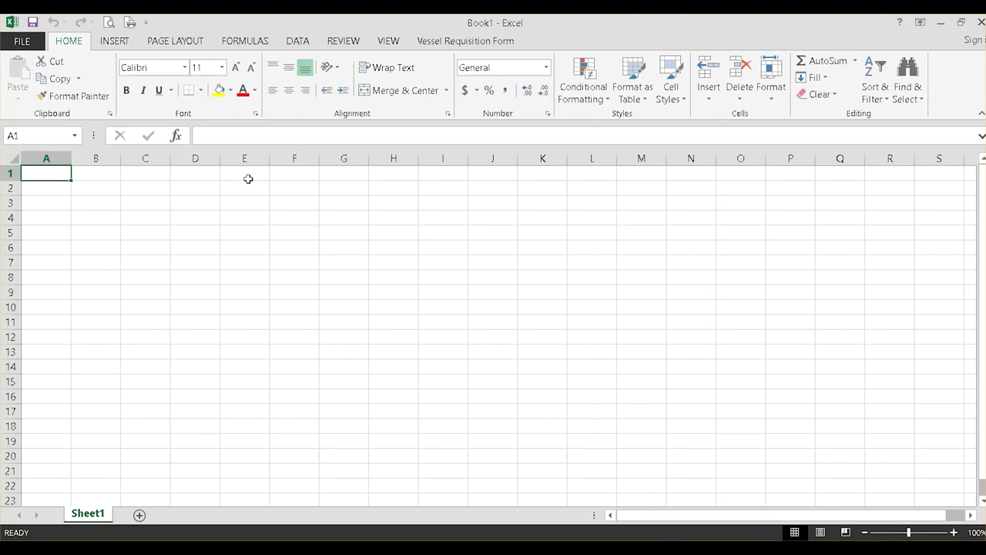
View the installation pages of the Vessel Requisition Form add-in's instructions PDF, and close the PDF reader
{"action": "left_click", "coordinate": [464, 43]}
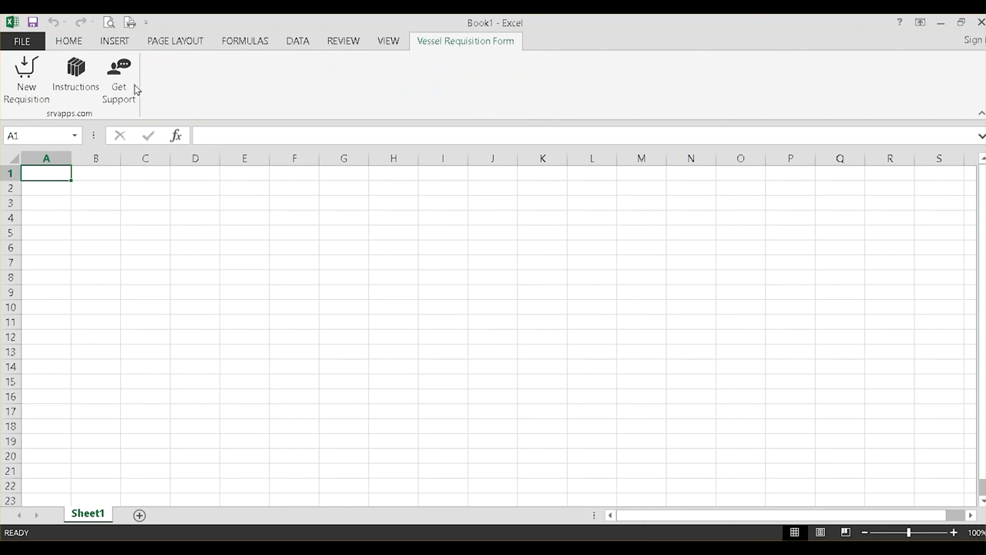
{"action": "left_click", "coordinate": [91, 79]}
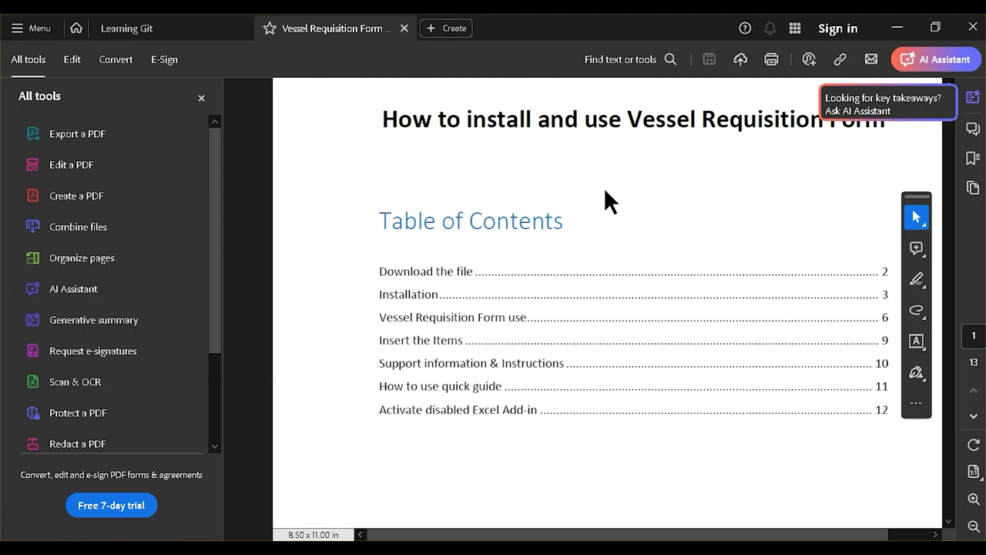
{"action": "scroll", "coordinate": [618, 221], "scroll_direction": "down", "scroll_amount": 10}
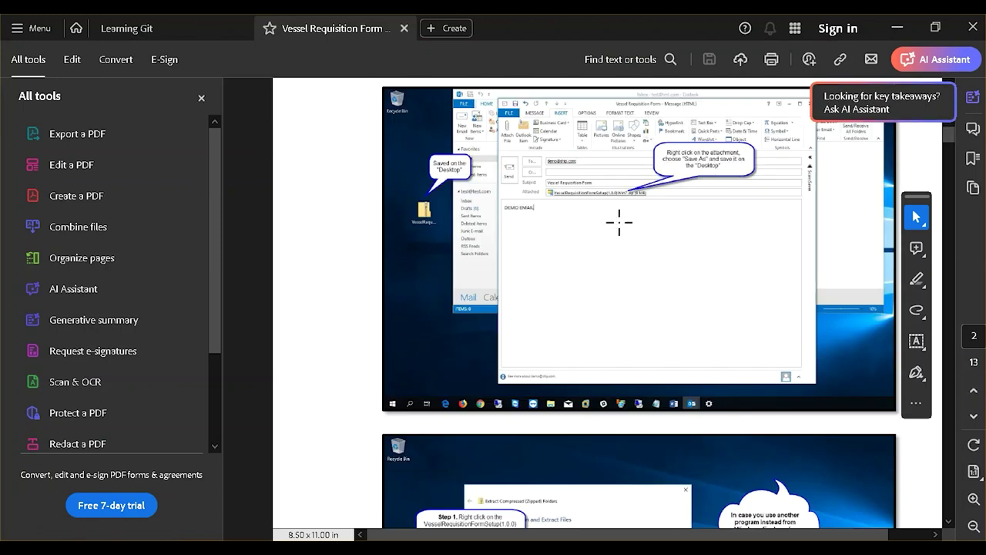
{"action": "scroll", "coordinate": [618, 222], "scroll_direction": "down", "scroll_amount": 5}
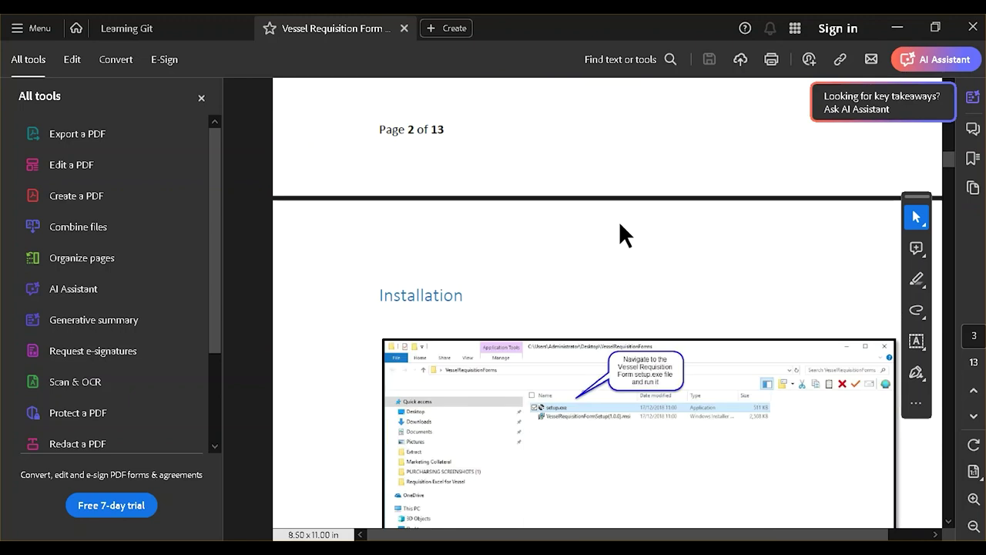
{"action": "left_click", "coordinate": [973, 28]}
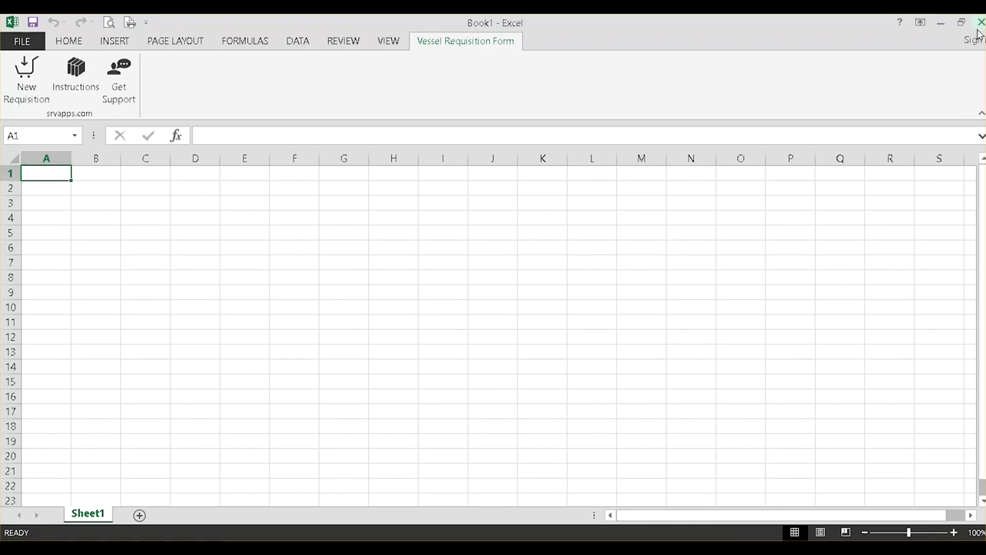
View the add-in's support contact details and play its linked YouTube how-to video
{"action": "left_click", "coordinate": [118, 82]}
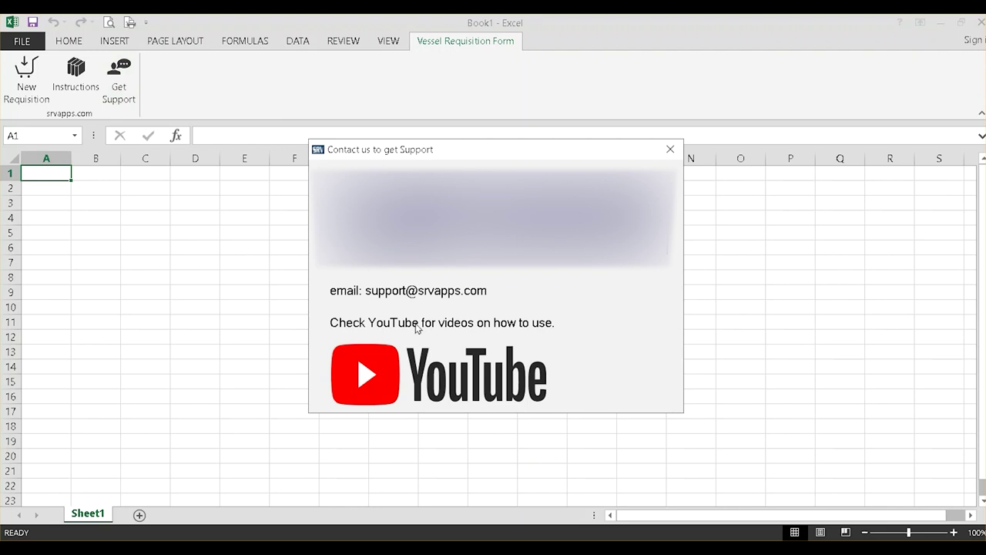
{"action": "left_click", "coordinate": [431, 377]}
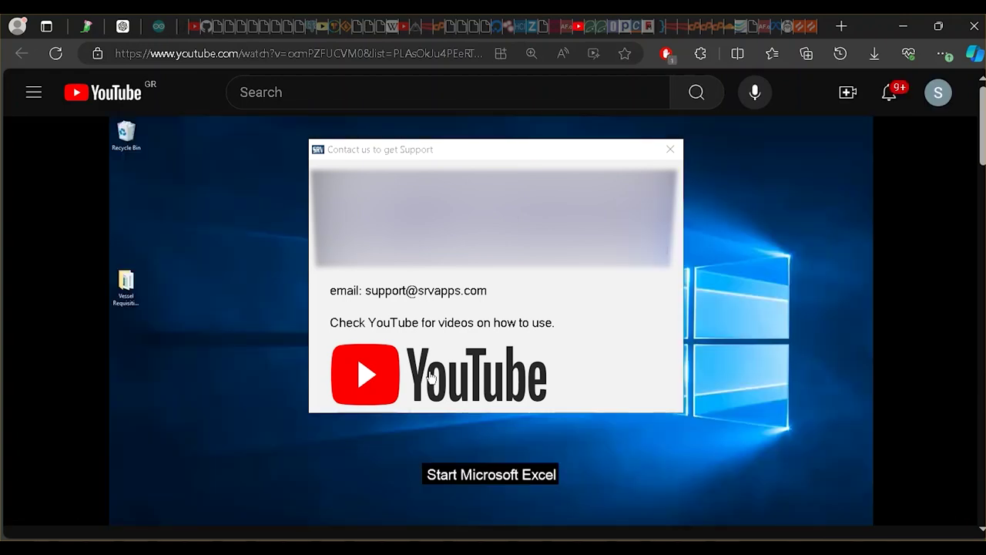
{"action": "left_click", "coordinate": [669, 151]}
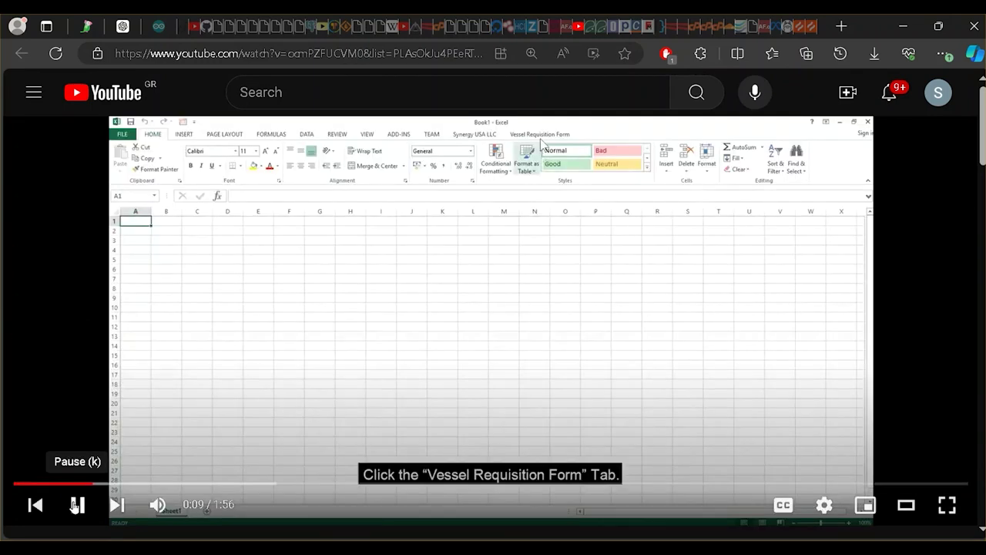
{"action": "left_click", "coordinate": [77, 505]}
{"action": "key", "text": "space"}
{"action": "key", "text": "f"}
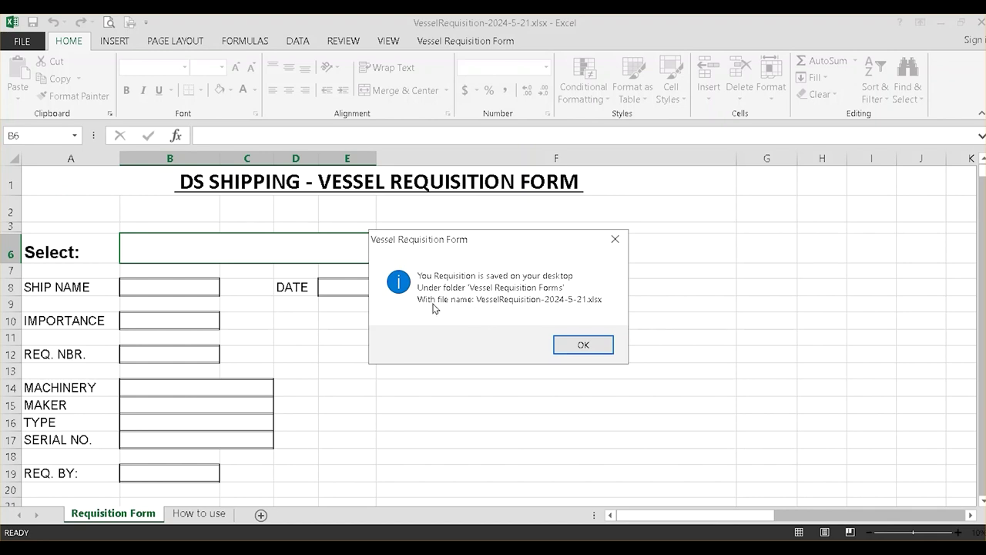
Acknowledge the new requisition's save notice and set the form's Select field to Spares - Auxiliary Marchinery
{"action": "left_click", "coordinate": [577, 345]}
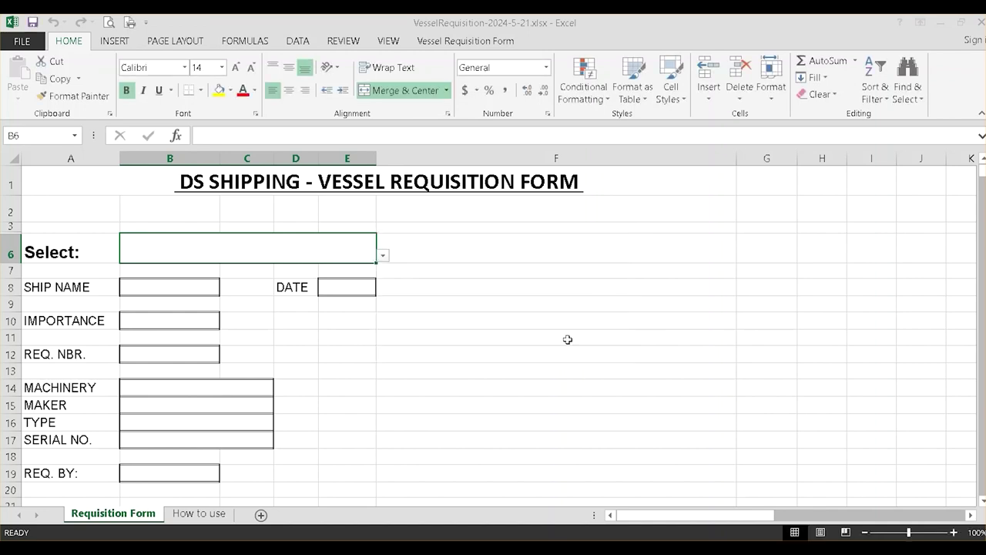
{"action": "left_click", "coordinate": [383, 255]}
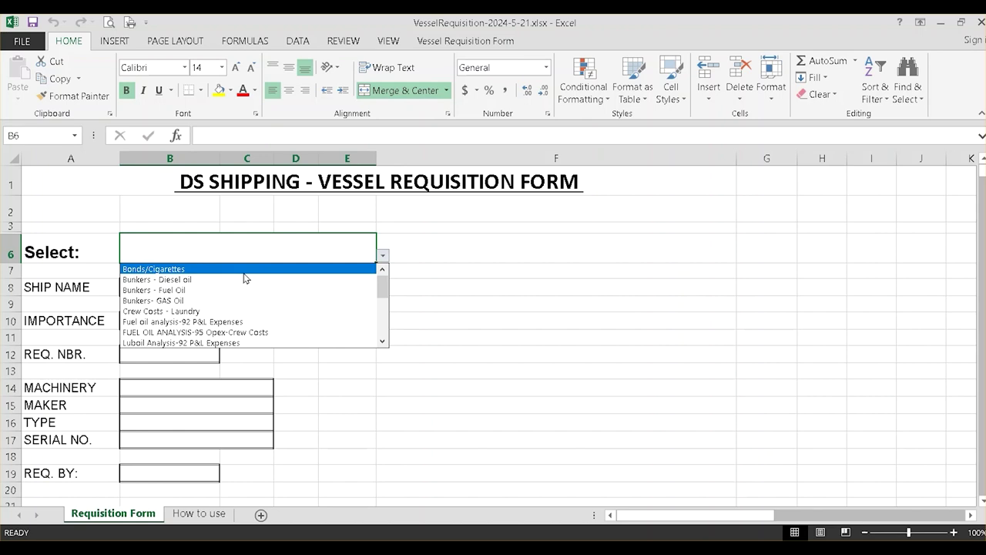
{"action": "left_click", "coordinate": [383, 344]}
{"action": "left_click_drag", "start_coordinate": [383, 344], "coordinate": [383, 344]}
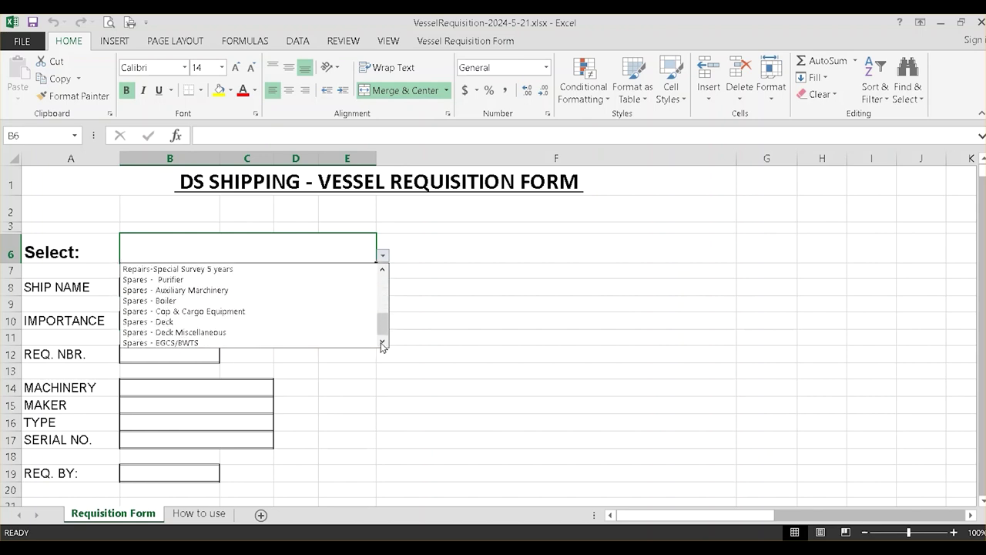
{"action": "left_click", "coordinate": [215, 291]}
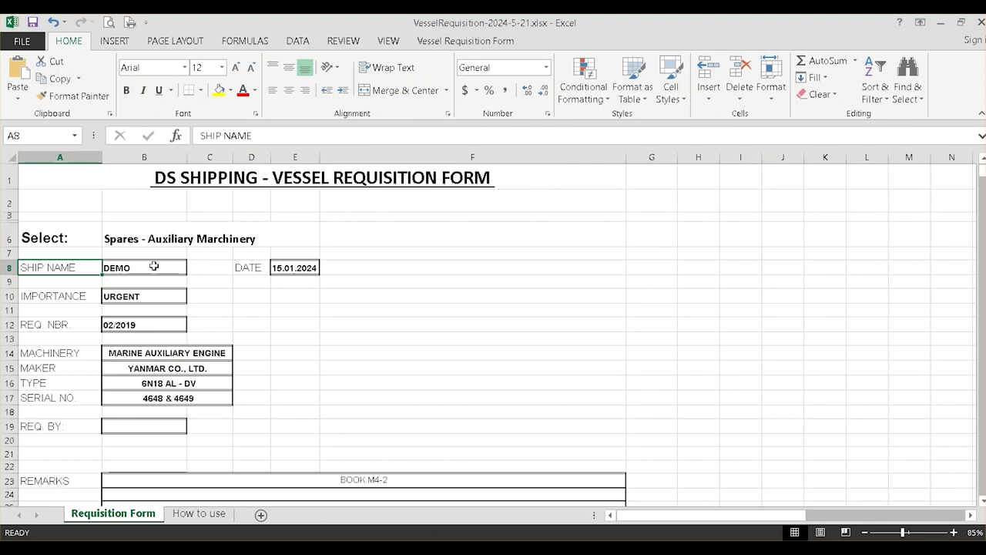
Review the requisition's header cells for ship name, importance, requisition number, date, machinery, maker and serial number
{"action": "left_click", "coordinate": [154, 266]}
{"action": "left_click", "coordinate": [146, 296]}
{"action": "left_click", "coordinate": [147, 321]}
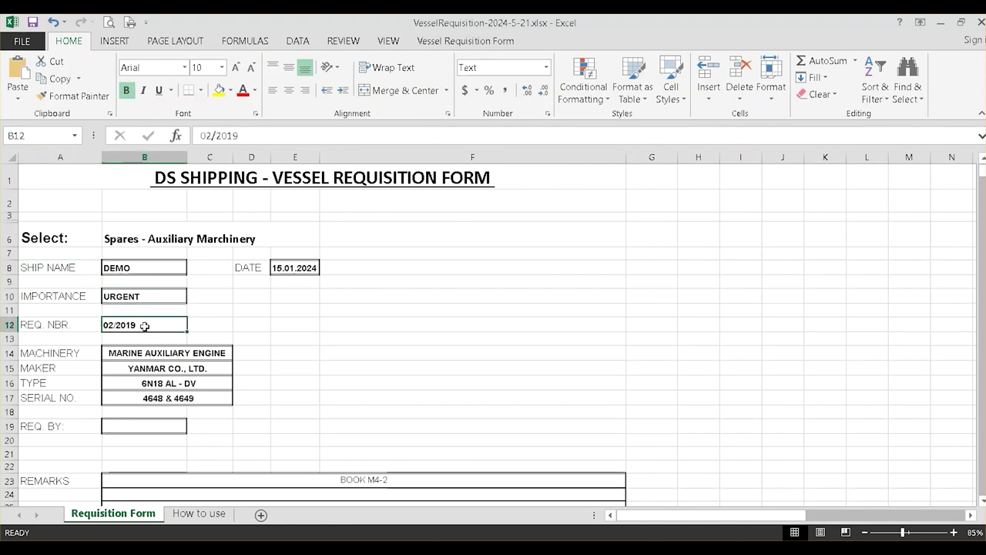
{"action": "left_click", "coordinate": [282, 266]}
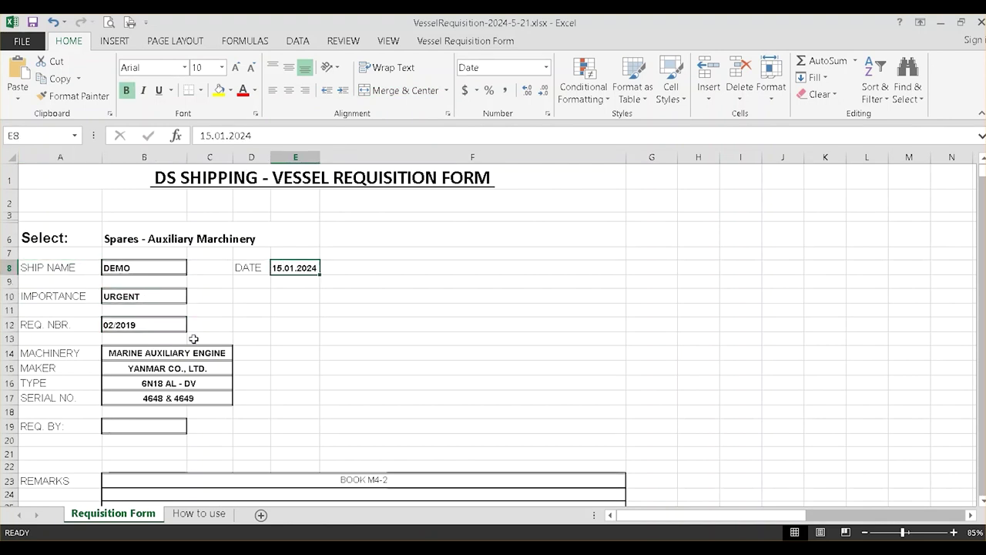
{"action": "left_click", "coordinate": [188, 350]}
{"action": "left_click", "coordinate": [184, 370]}
{"action": "left_click", "coordinate": [185, 398]}
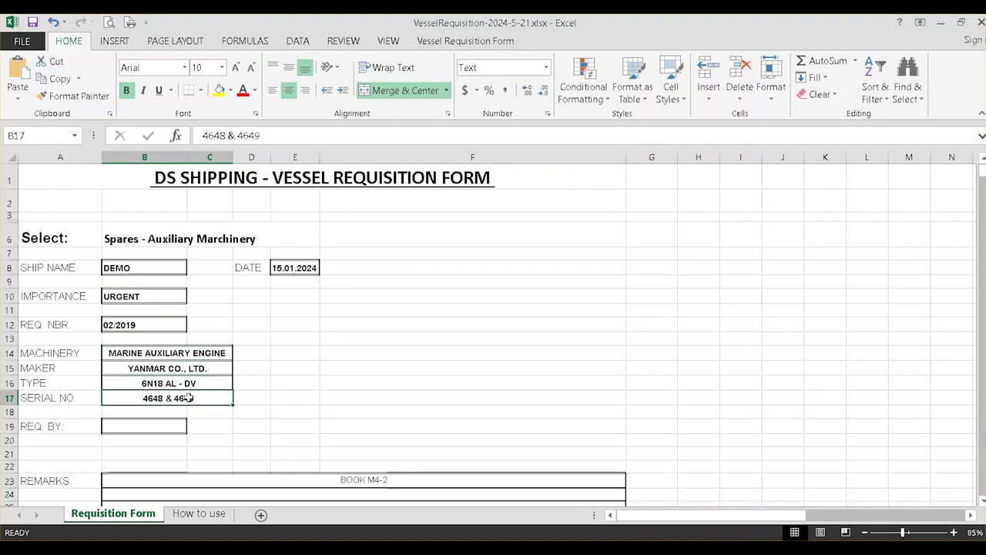
Examine the item table's quantity, unit, R.O.B. and description column headings in row 30
{"action": "scroll", "coordinate": [334, 475], "scroll_direction": "down", "scroll_amount": 6}
{"action": "left_click", "coordinate": [210, 305]}
{"action": "left_click", "coordinate": [252, 311]}
{"action": "left_click", "coordinate": [291, 308]}
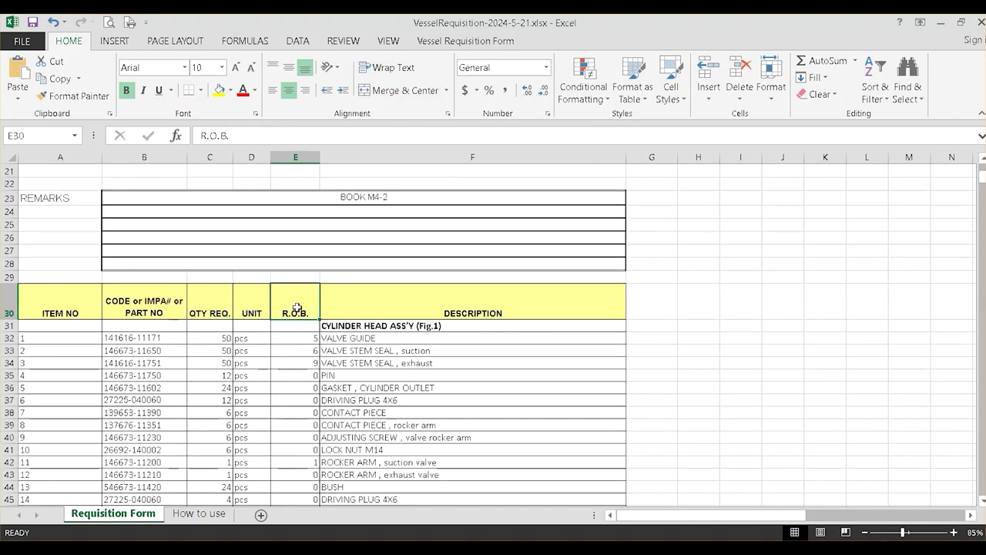
{"action": "left_click", "coordinate": [386, 299]}
Examine the bold section titles and item rows from CYLINDER HEAD ASS'Y (Fig.1) down to CYLINDER LINER ASS'Y (Fig.6)
{"action": "left_click", "coordinate": [420, 326]}
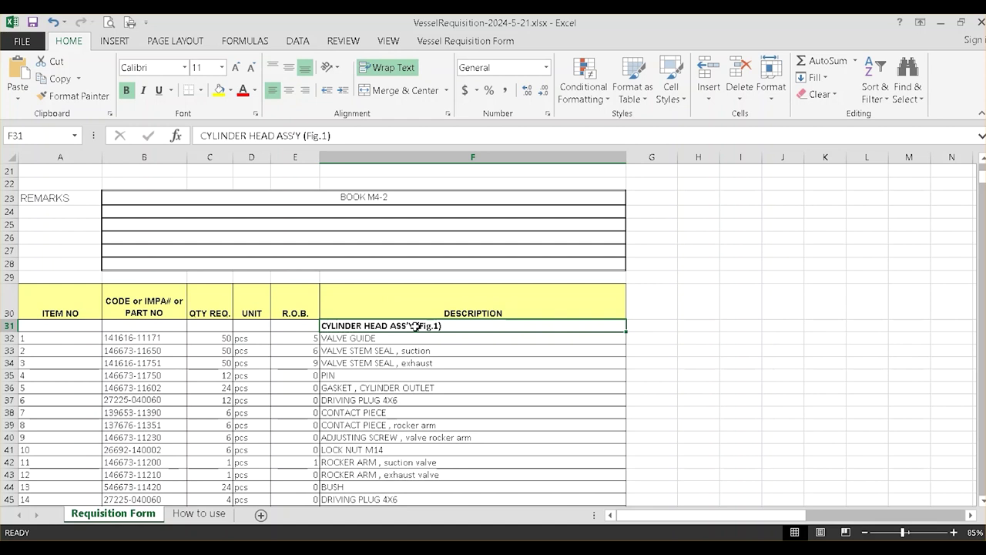
{"action": "double_click", "coordinate": [460, 325]}
{"action": "left_click_drag", "start_coordinate": [460, 325], "coordinate": [316, 326]}
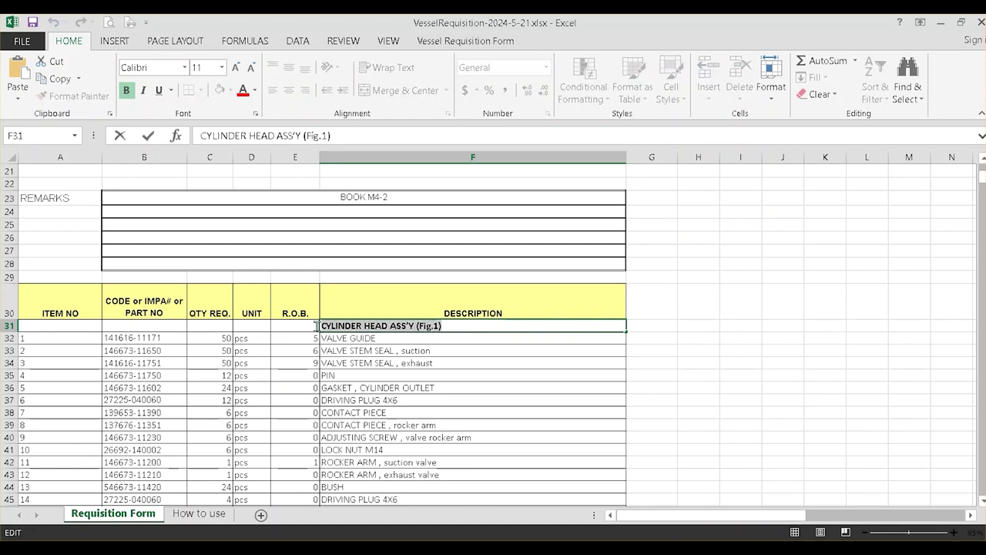
{"action": "left_click", "coordinate": [468, 326]}
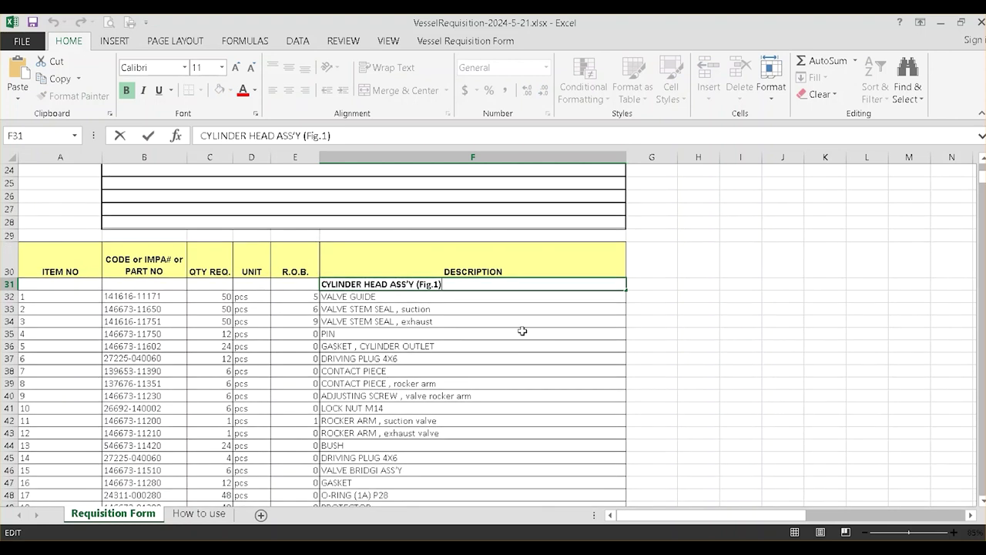
{"action": "scroll", "coordinate": [520, 331], "scroll_direction": "down", "scroll_amount": 1}
{"action": "scroll", "coordinate": [508, 285], "scroll_direction": "down", "scroll_amount": 5}
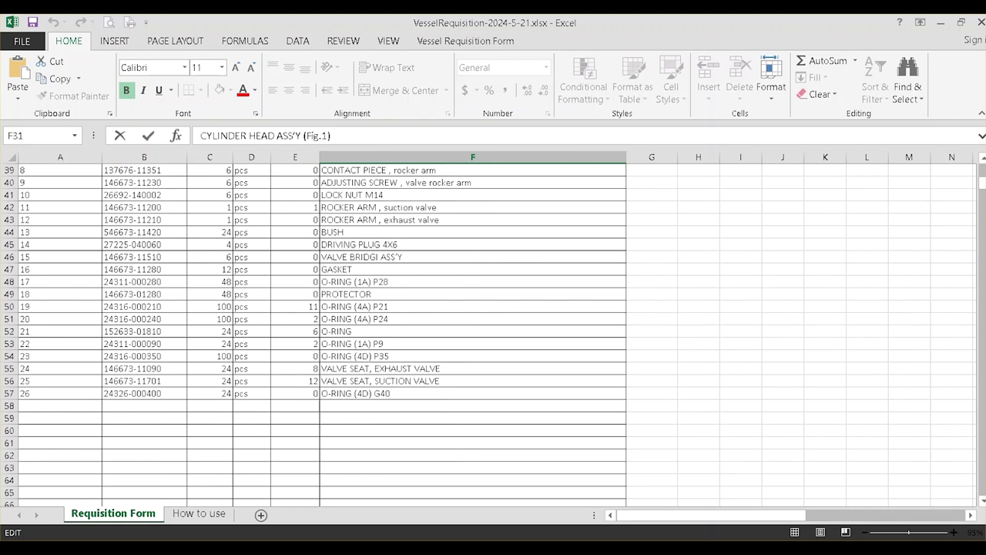
{"action": "scroll", "coordinate": [472, 343], "scroll_direction": "down", "scroll_amount": 5}
{"action": "left_click", "coordinate": [472, 344]}
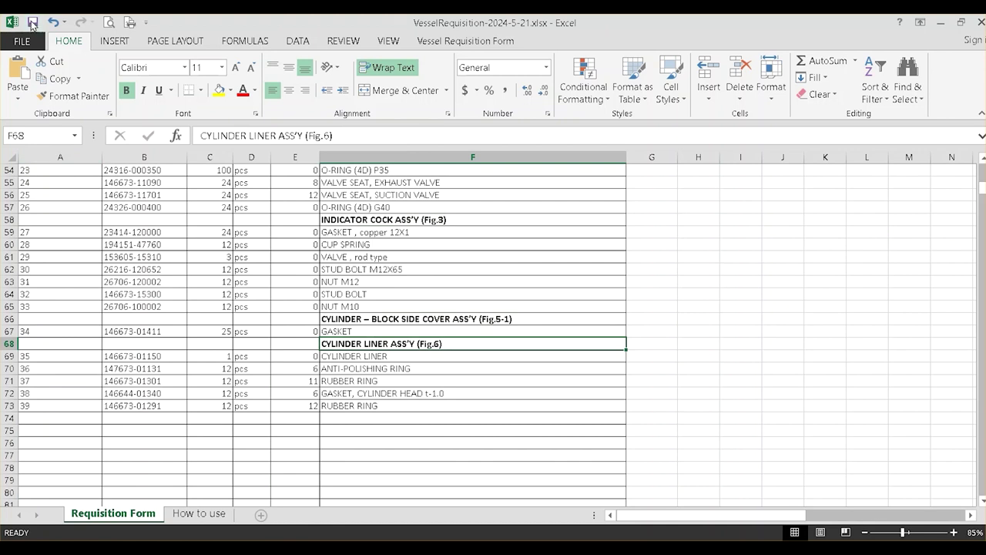
Switch to File Explorer and select VesselRequisition-2024-5-21.xlsx in the desktop's Vessel Requisition Forms folder
{"action": "key", "text": "alt+Tab"}
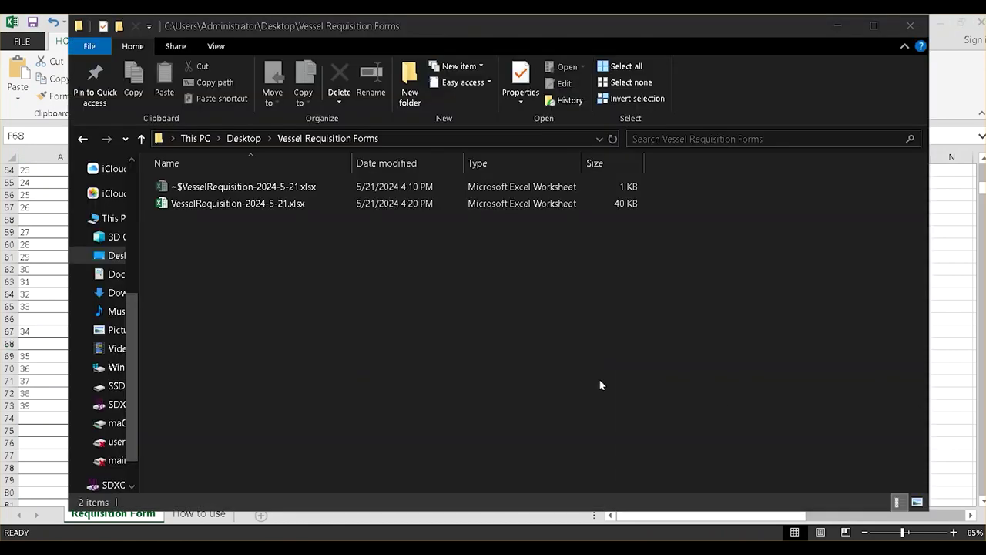
{"action": "left_click", "coordinate": [208, 207]}
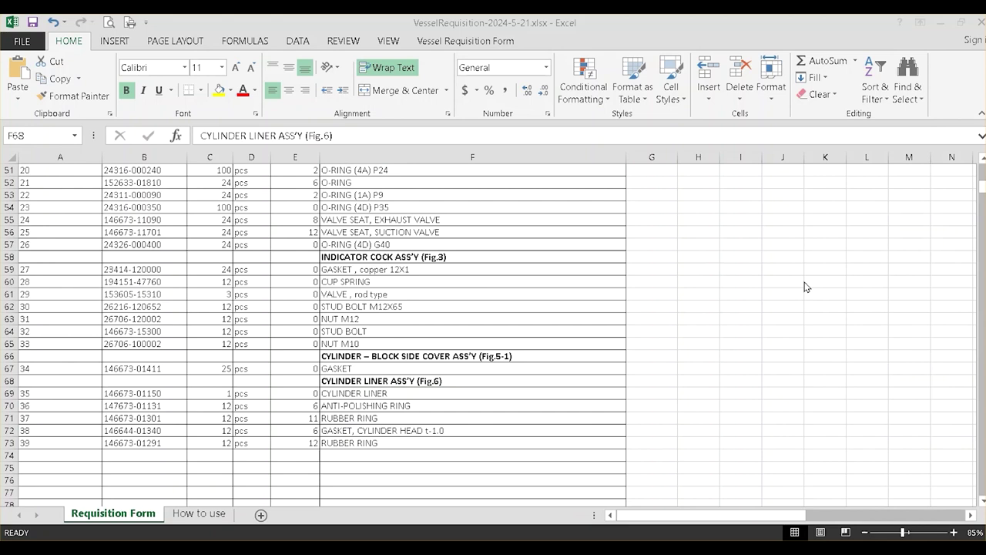
Create a new requisition workbook with the Vessel Requisition Form add-in and dismiss the save notice
{"action": "left_click", "coordinate": [462, 41]}
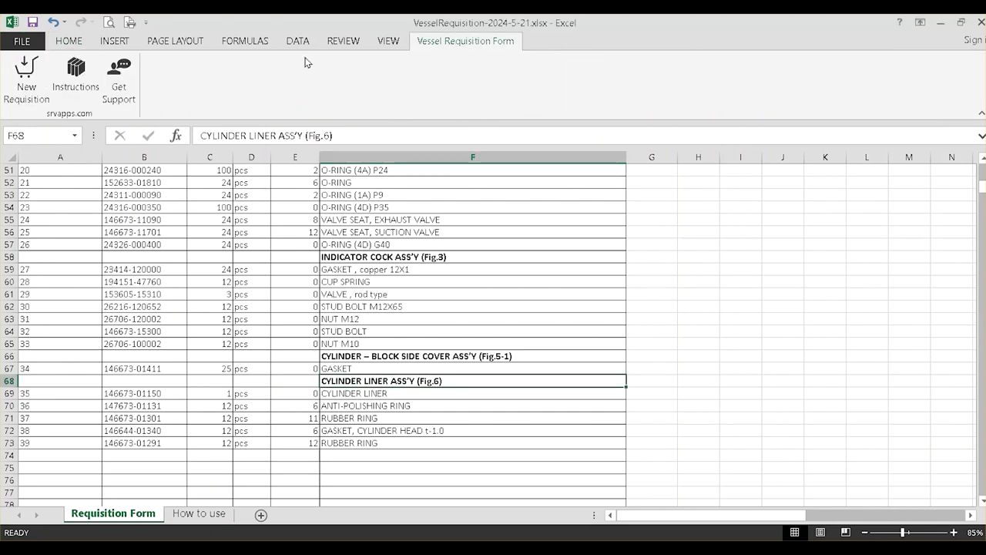
{"action": "left_click", "coordinate": [24, 77]}
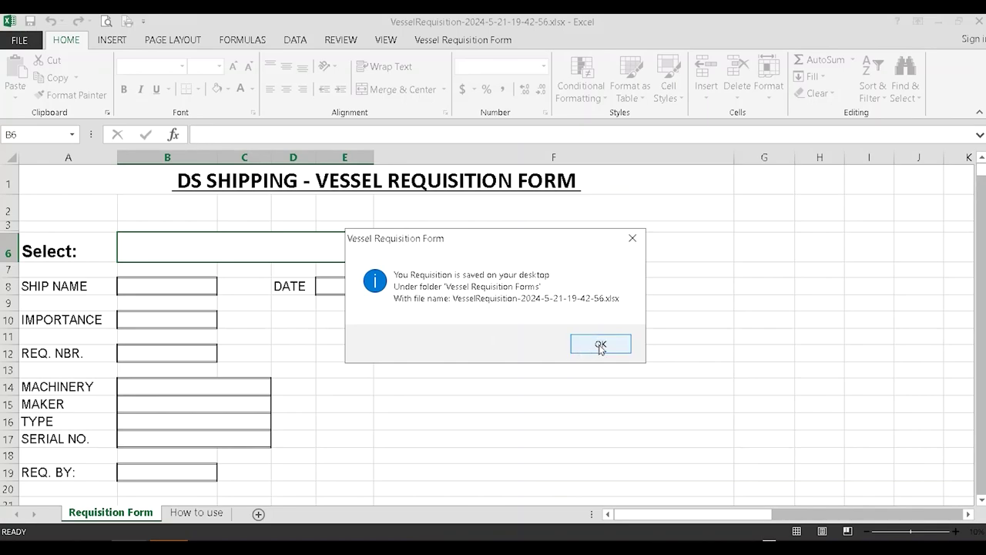
{"action": "left_click", "coordinate": [601, 344]}
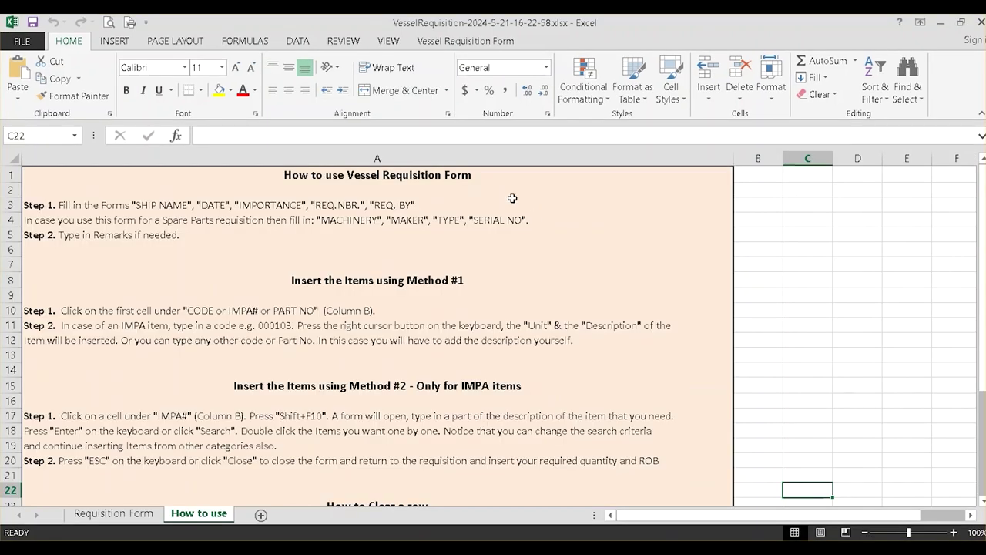
Review the item-insertion and row-clearing instructions on the How to use sheet, and the Requisition Form sheet's header, remarks and item table
{"action": "scroll", "coordinate": [513, 198], "scroll_direction": "down", "scroll_amount": 4}
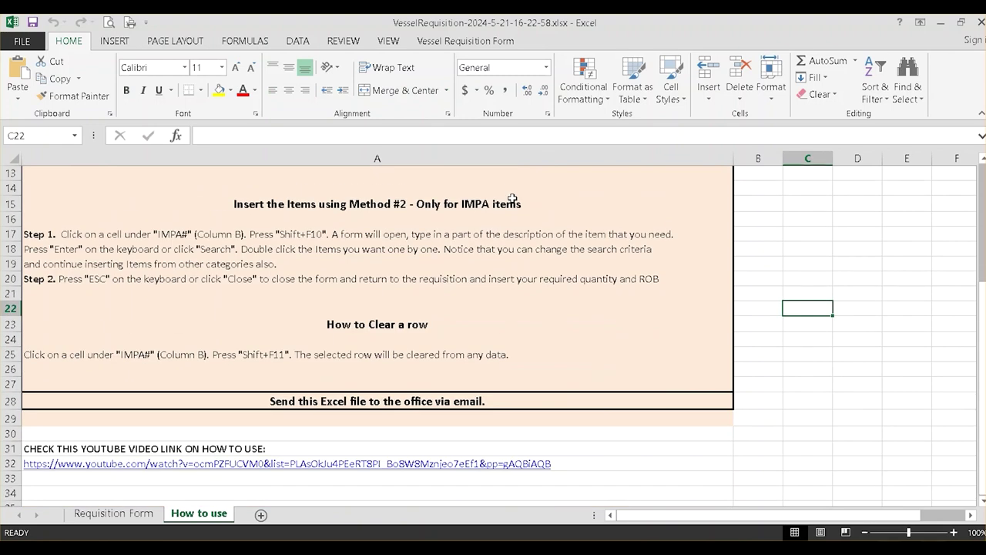
{"action": "left_click", "coordinate": [114, 513]}
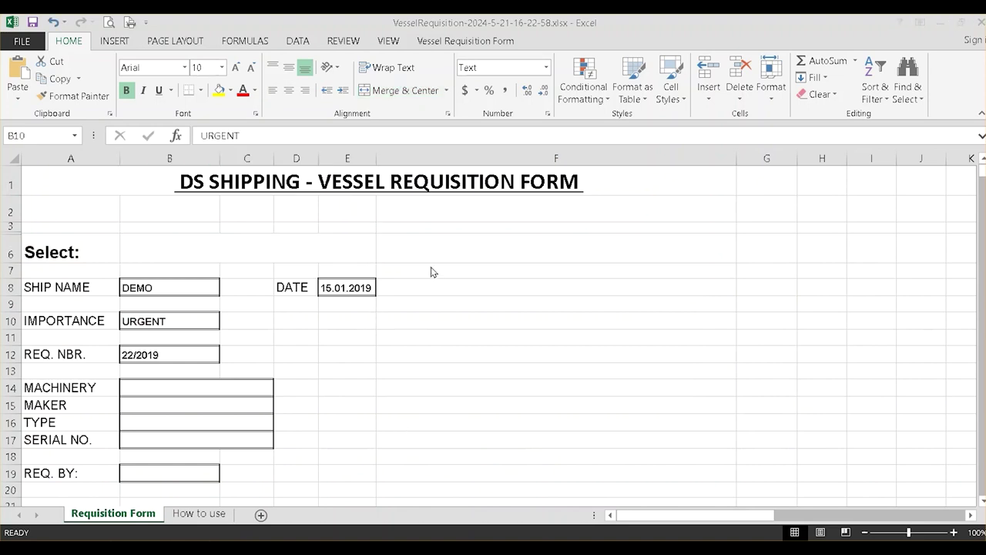
{"action": "scroll", "coordinate": [429, 268], "scroll_direction": "down", "scroll_amount": 3}
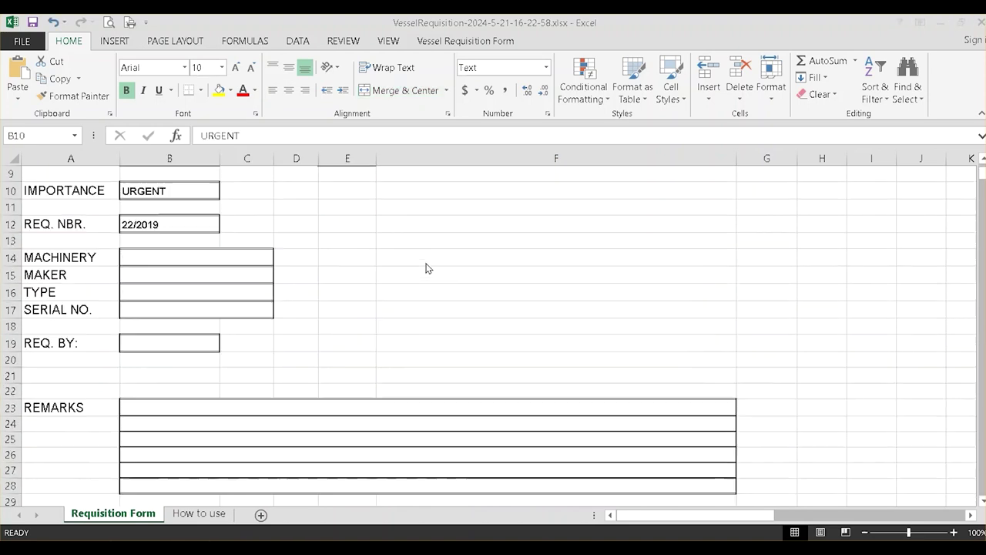
{"action": "scroll", "coordinate": [416, 247], "scroll_direction": "down", "scroll_amount": 5}
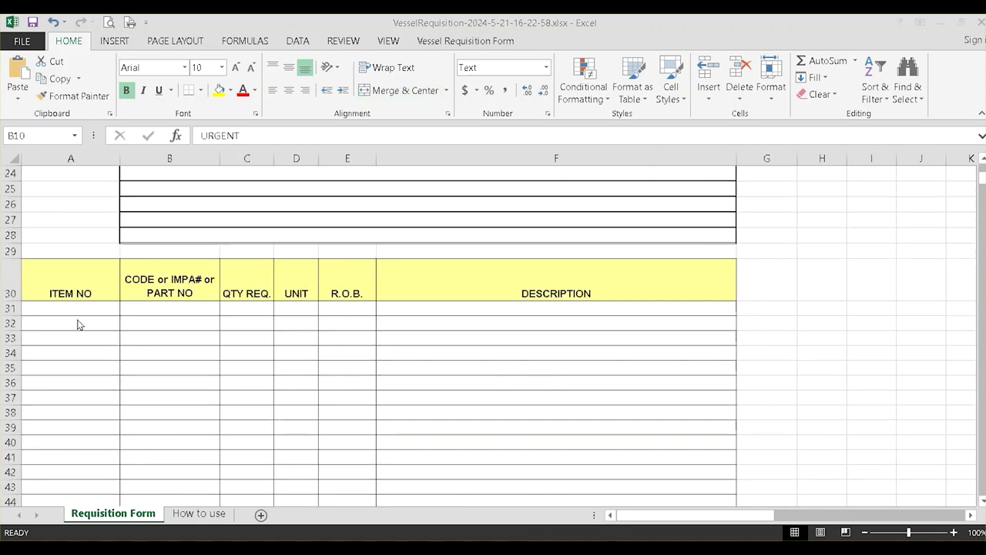
Enter IMPA code 174672 in the first row of the Requisition Form's item table to fill in its unit and description
{"action": "left_click", "coordinate": [132, 306]}
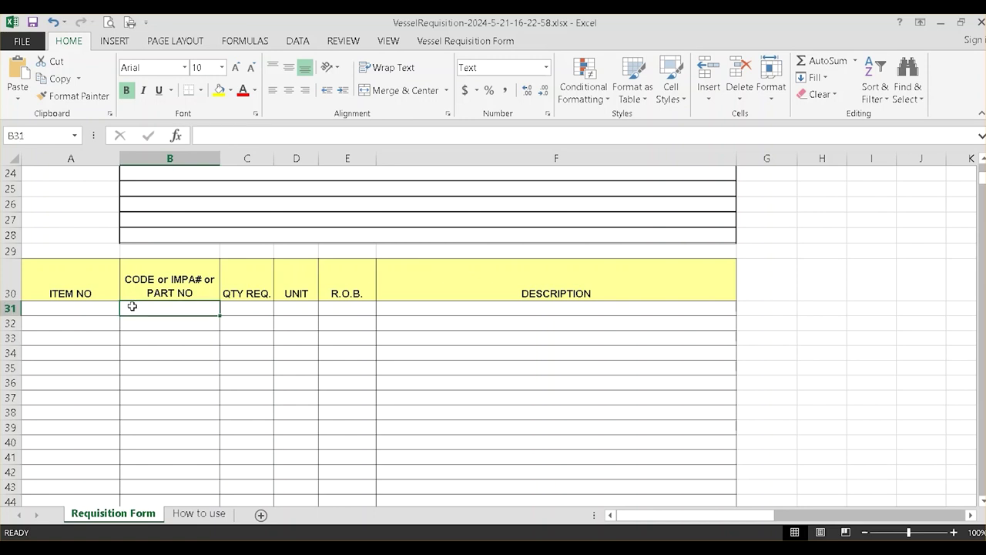
{"action": "type", "text": "1"}
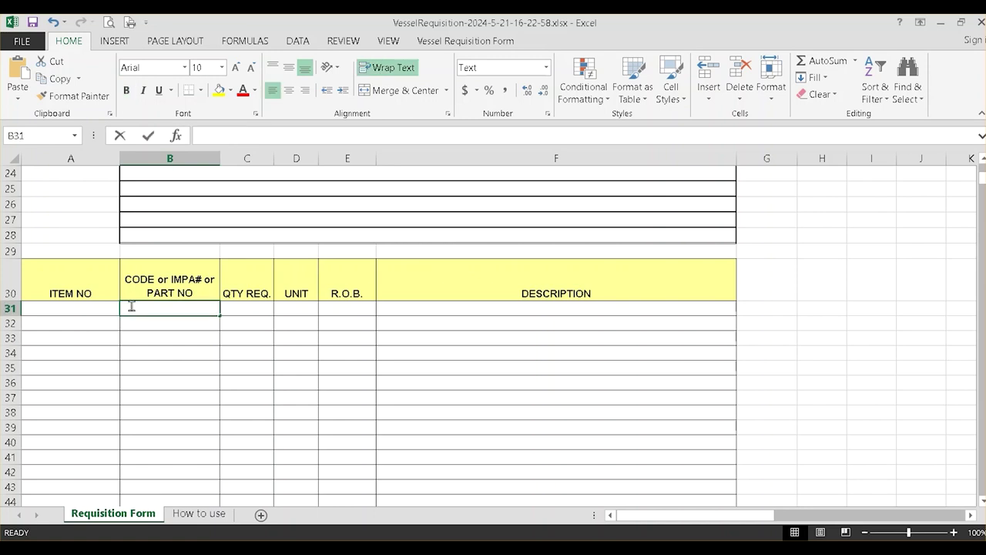
{"action": "type", "text": "746"}
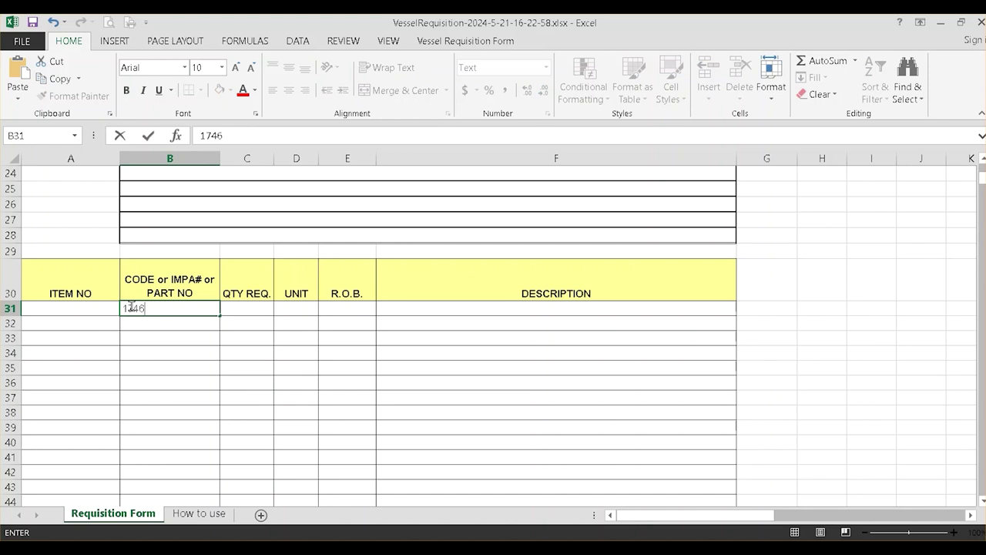
{"action": "type", "text": "72"}
{"action": "key", "text": "Tab"}
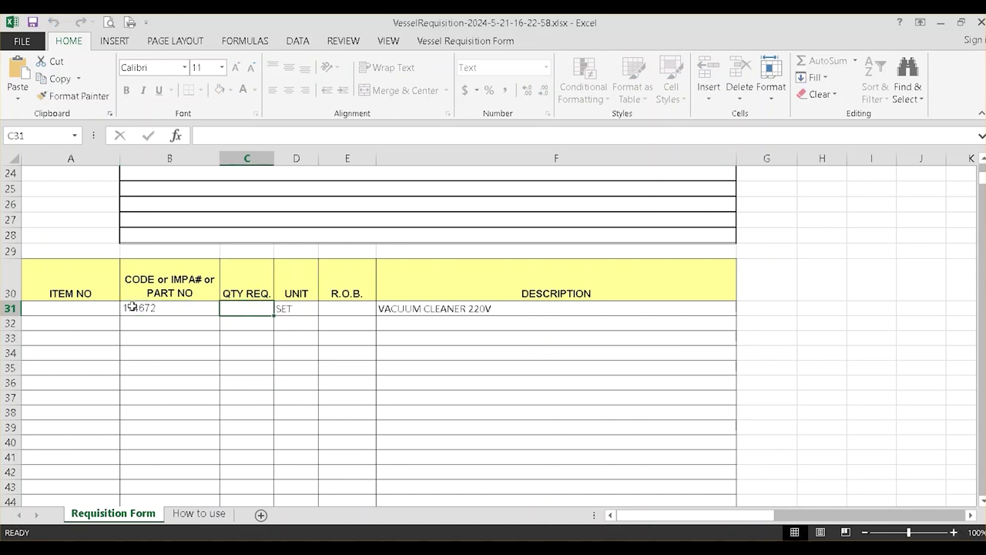
Set the vacuum cleaner's required quantity to 1 and its R.O.B. to 0 in row 31
{"action": "type", "text": "1"}
{"action": "key", "text": "Tab"}
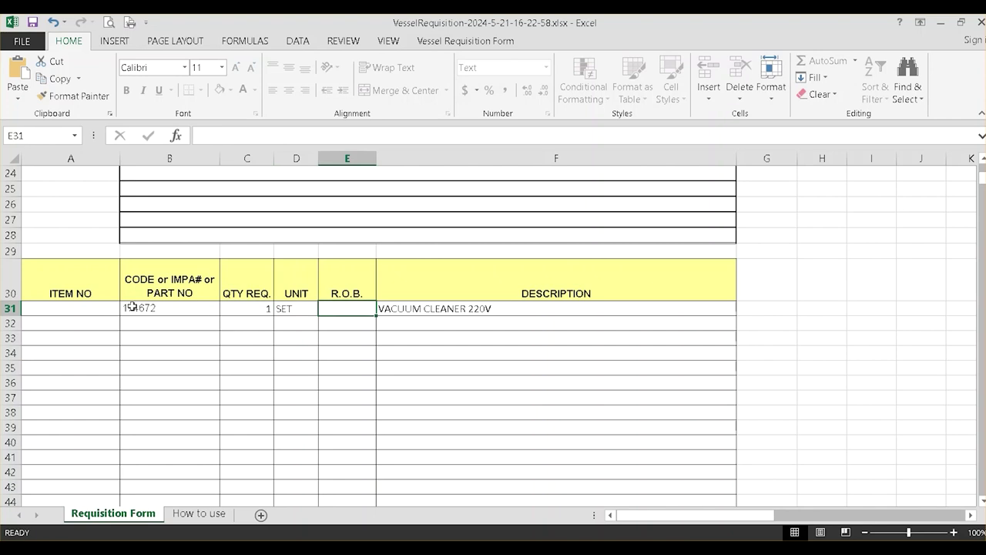
{"action": "key", "text": "Tab"}
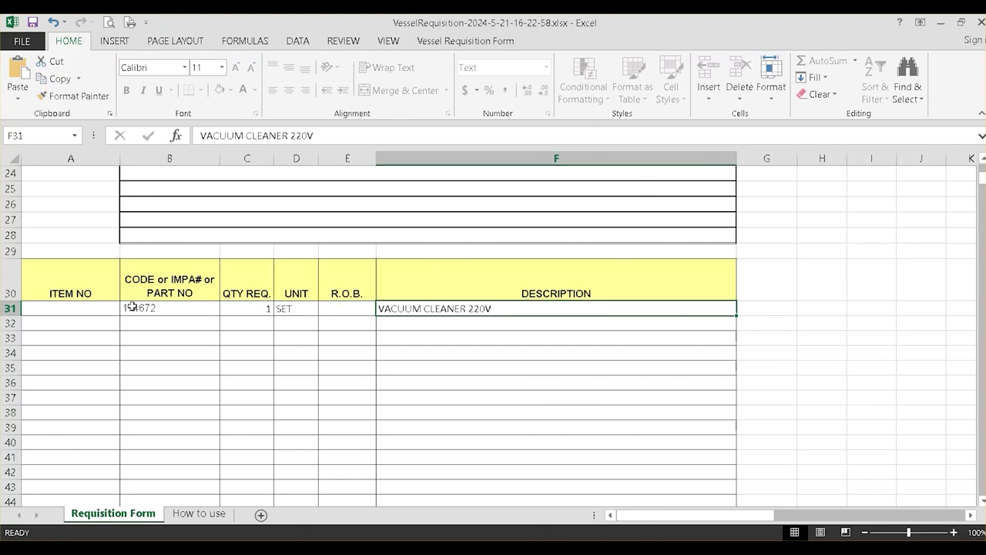
{"action": "left_click", "coordinate": [338, 314]}
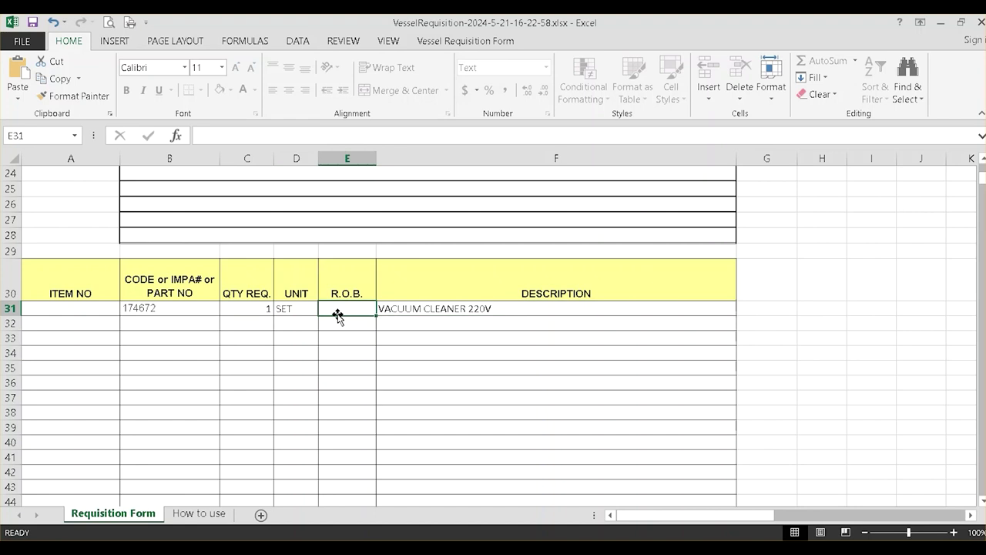
{"action": "type", "text": "0"}
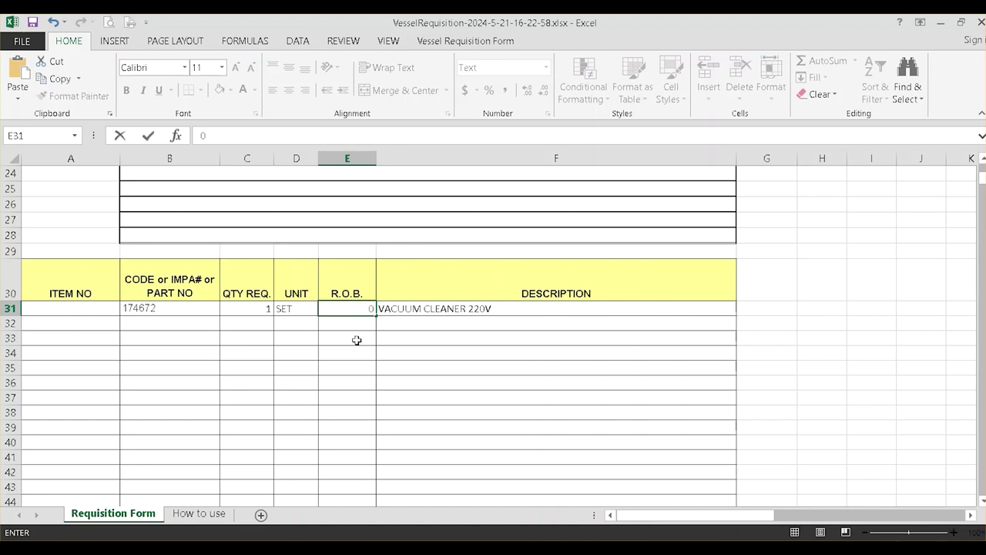
{"action": "key", "text": "Return"}
{"action": "key", "text": "Tab"}
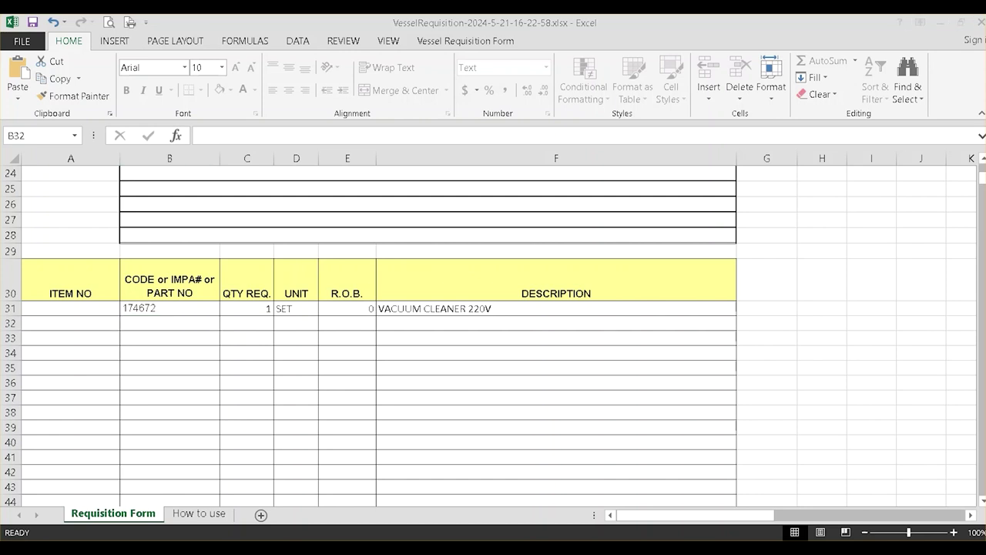
Add IMPA code 511095 in row 32 with a required quantity of 14 and an R.O.B. of 0
{"action": "left_click", "coordinate": [153, 322]}
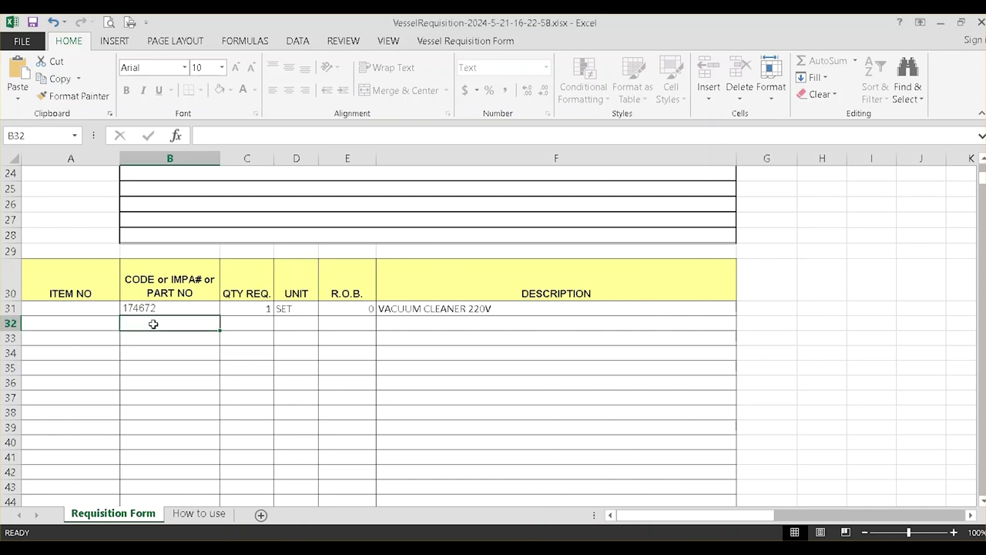
{"action": "type", "text": "511093"}
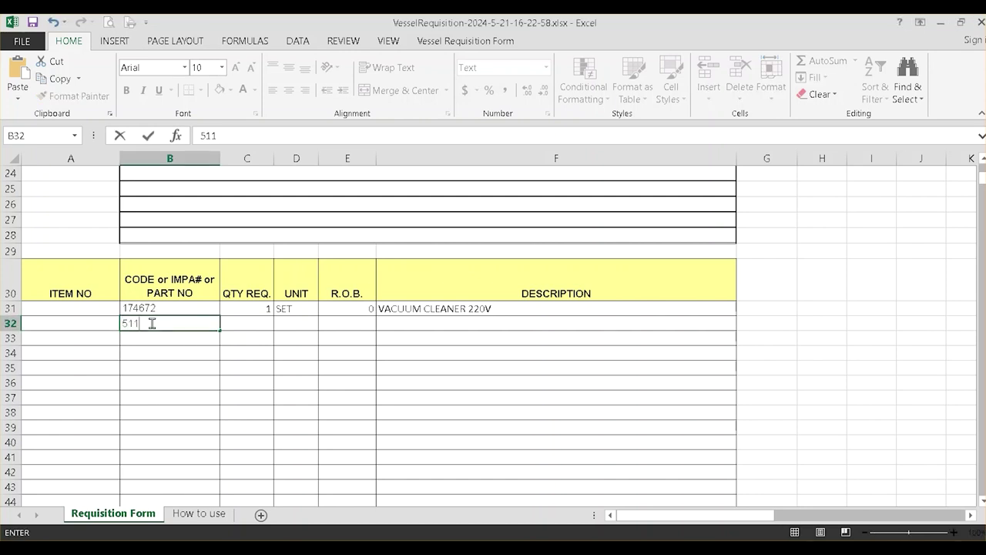
{"action": "key", "text": "Tab"}
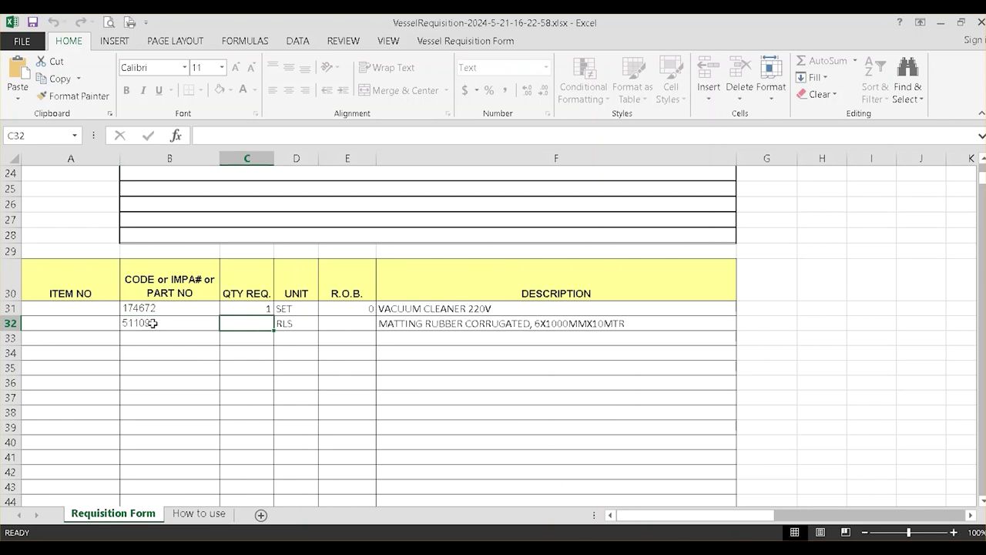
{"action": "type", "text": "14"}
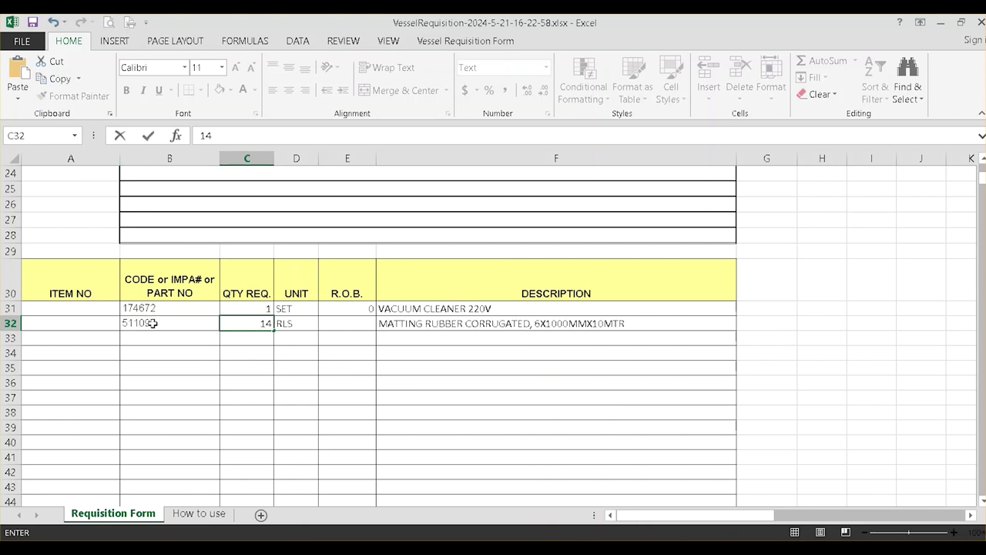
{"action": "key", "text": "Tab"}
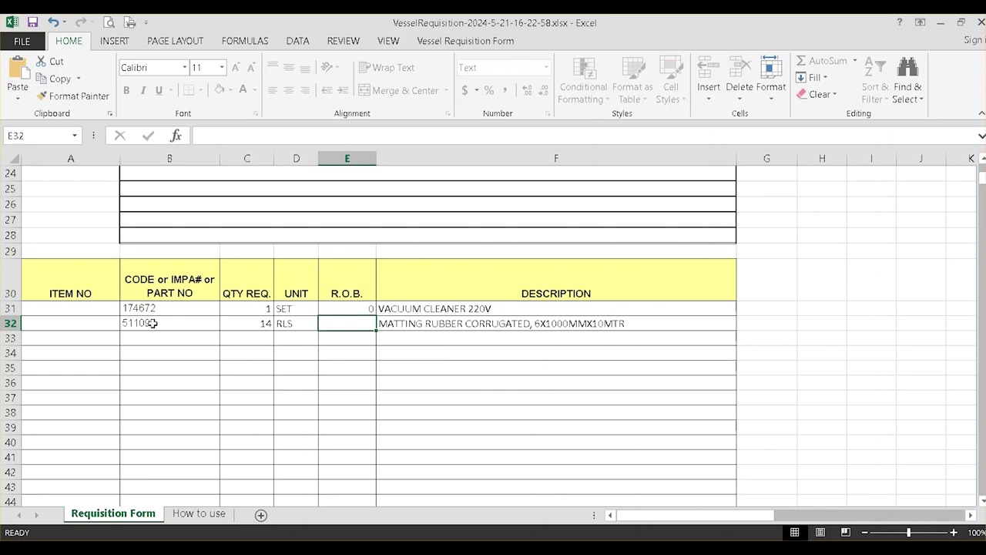
{"action": "type", "text": "0"}
{"action": "key", "text": "Return"}
{"action": "key", "text": "Tab"}
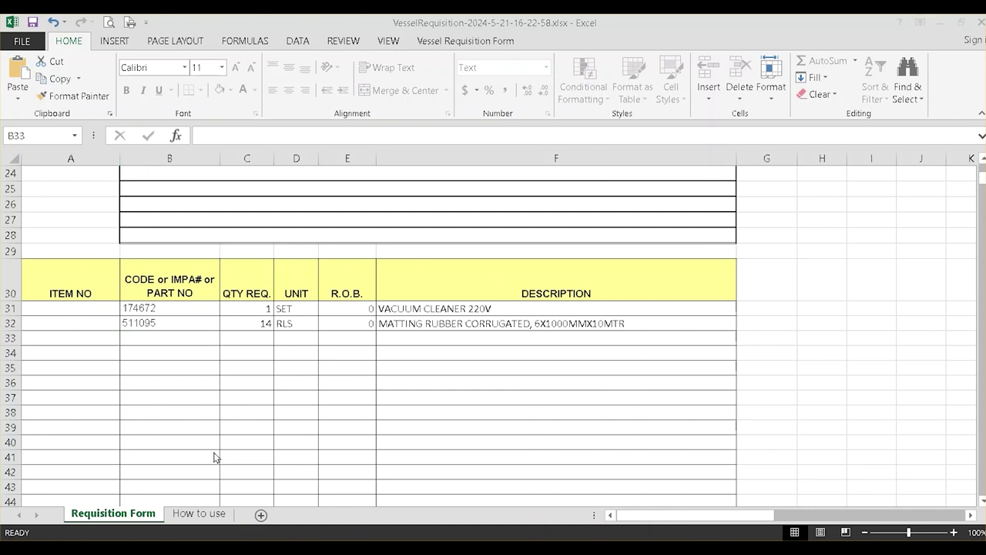
Open the IMPA item search for cell B33 and search for "battery"
{"action": "left_click", "coordinate": [143, 334]}
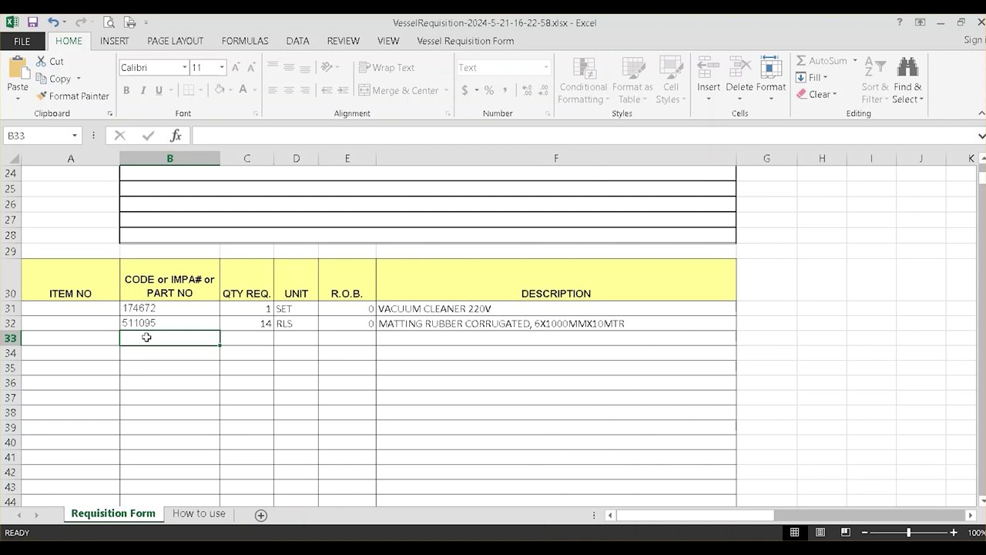
{"action": "double_click", "coordinate": [146, 336]}
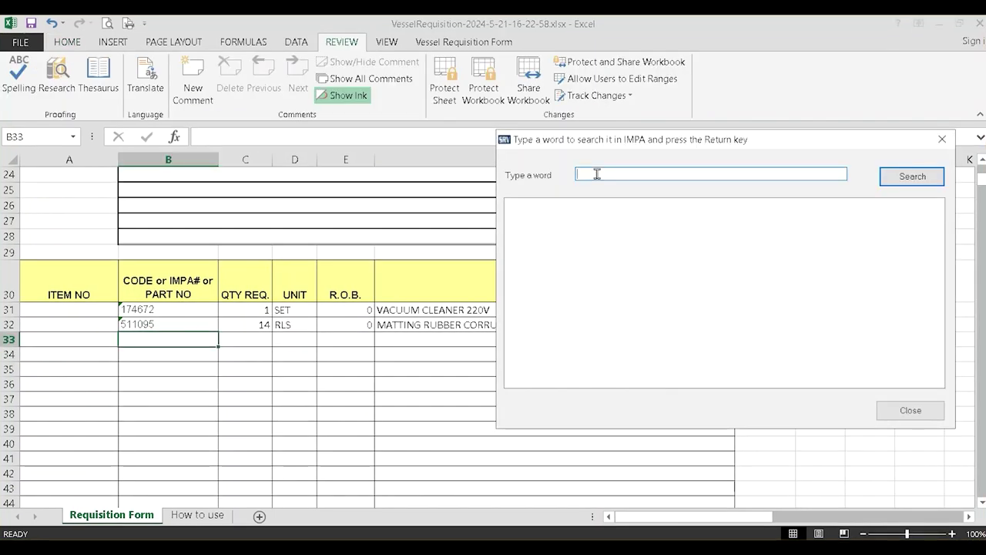
{"action": "type", "text": "battery"}
{"action": "left_click", "coordinate": [895, 175]}
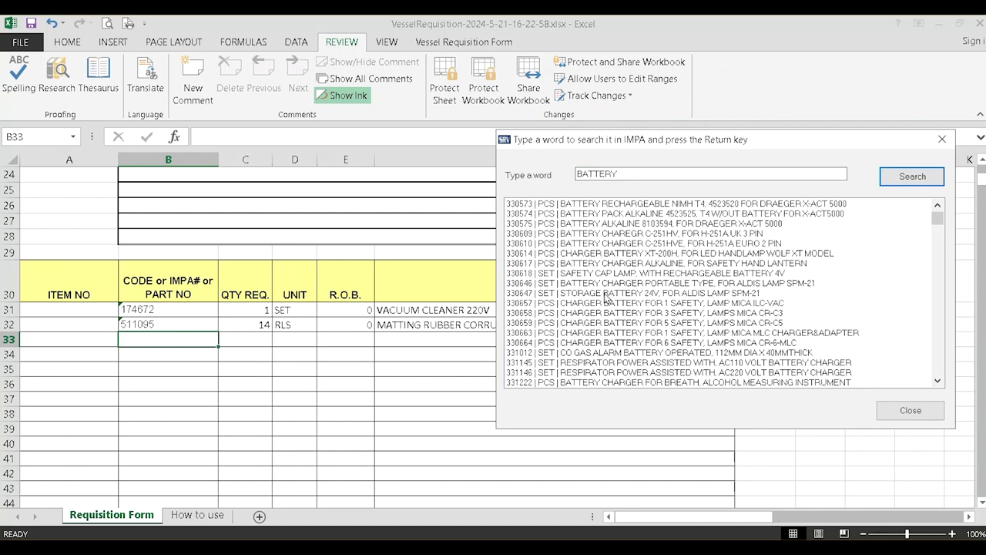
Insert items 330657, 336830 and 372129 from the battery search results and close the search form
{"action": "double_click", "coordinate": [571, 306]}
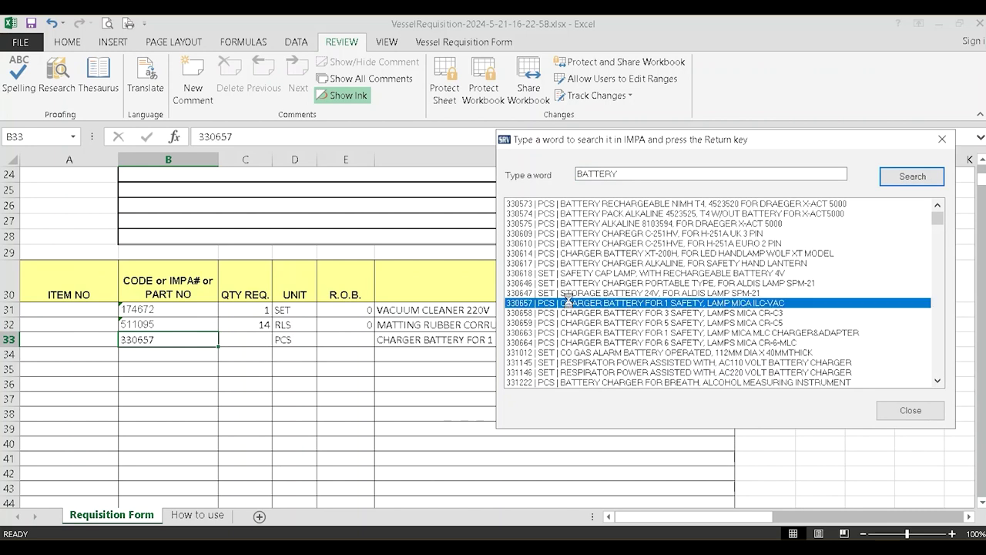
{"action": "scroll", "coordinate": [597, 299], "scroll_direction": "down", "scroll_amount": 5}
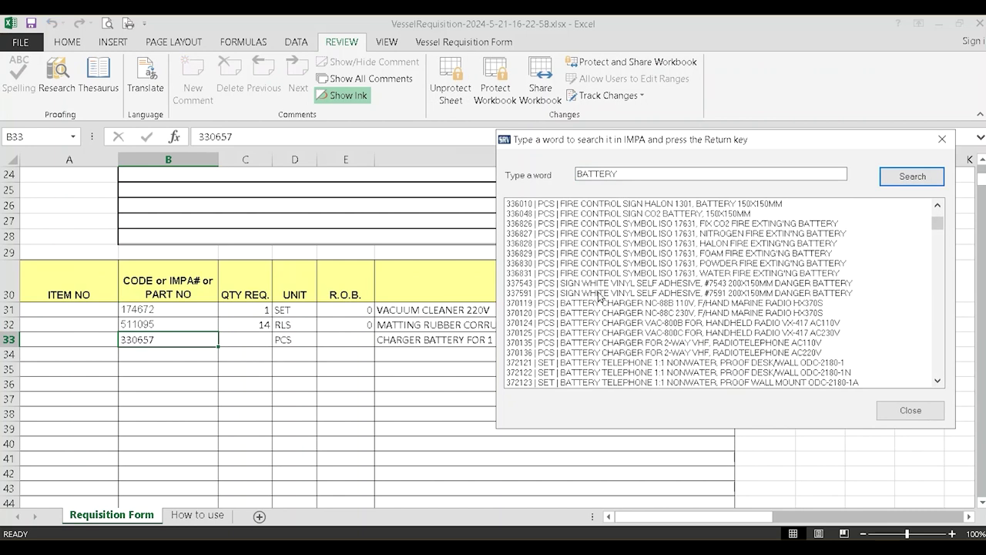
{"action": "double_click", "coordinate": [590, 264]}
{"action": "scroll", "coordinate": [590, 266], "scroll_direction": "down", "scroll_amount": 3}
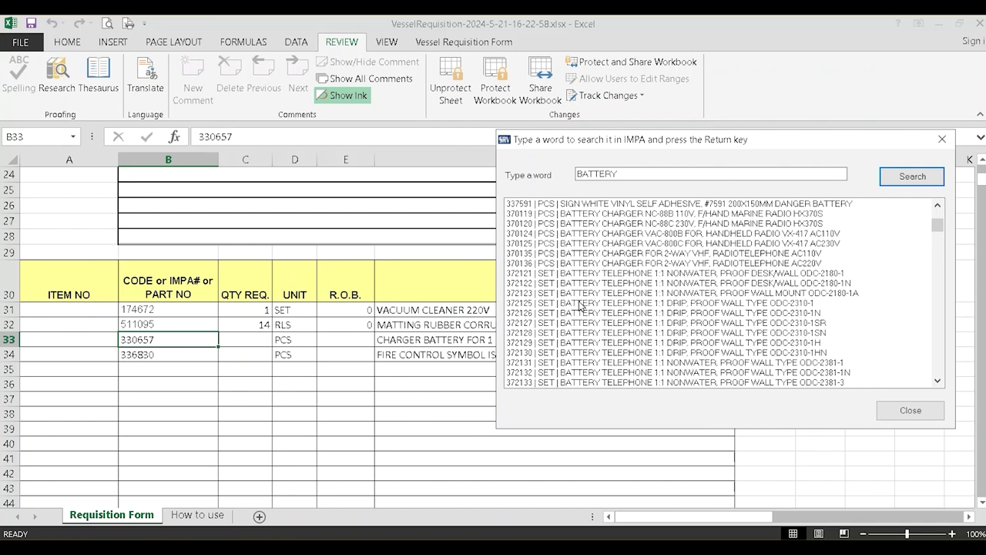
{"action": "double_click", "coordinate": [576, 341]}
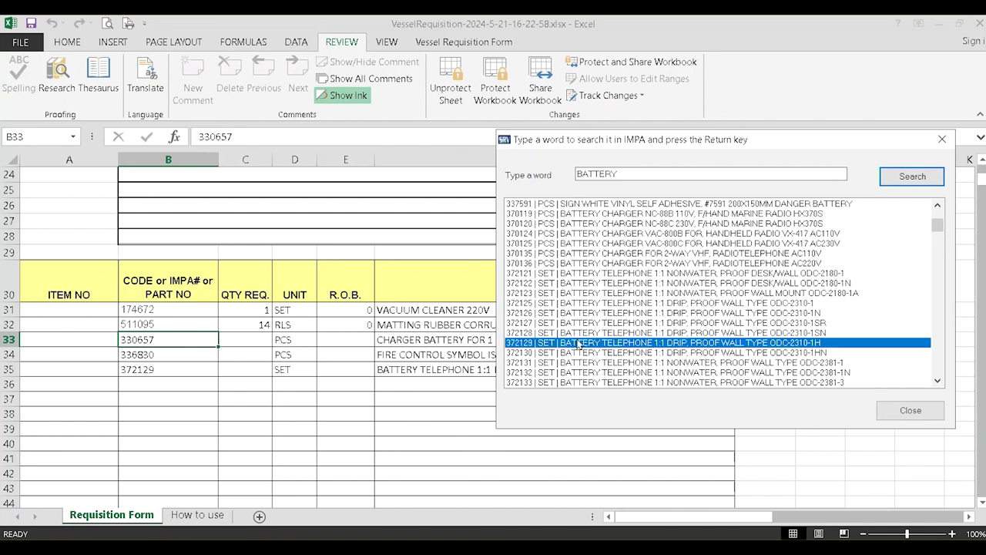
{"action": "left_click", "coordinate": [906, 416]}
Enter required quantities 1, 2 and 3 for the items in rows 33 to 35
{"action": "left_click", "coordinate": [245, 337]}
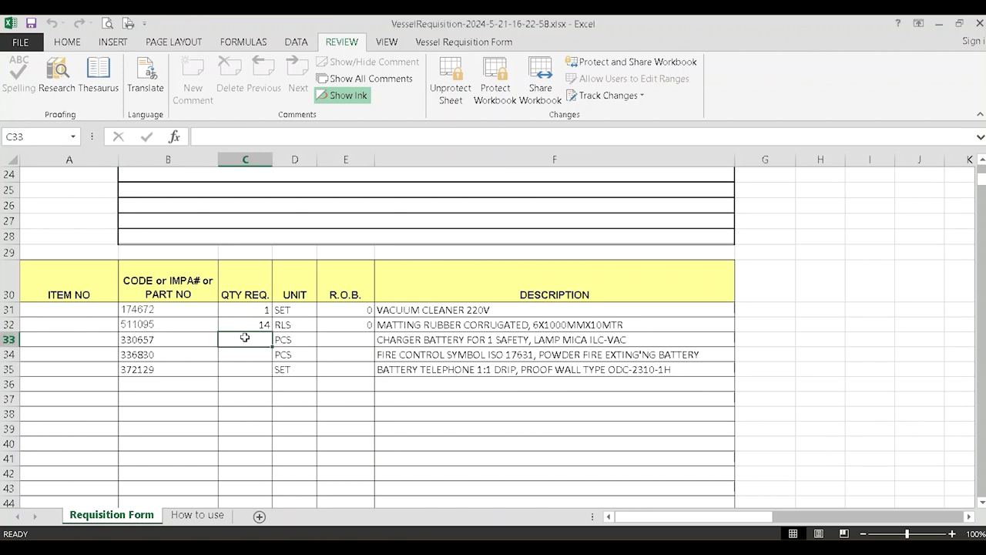
{"action": "type", "text": "1"}
{"action": "key", "text": "Return"}
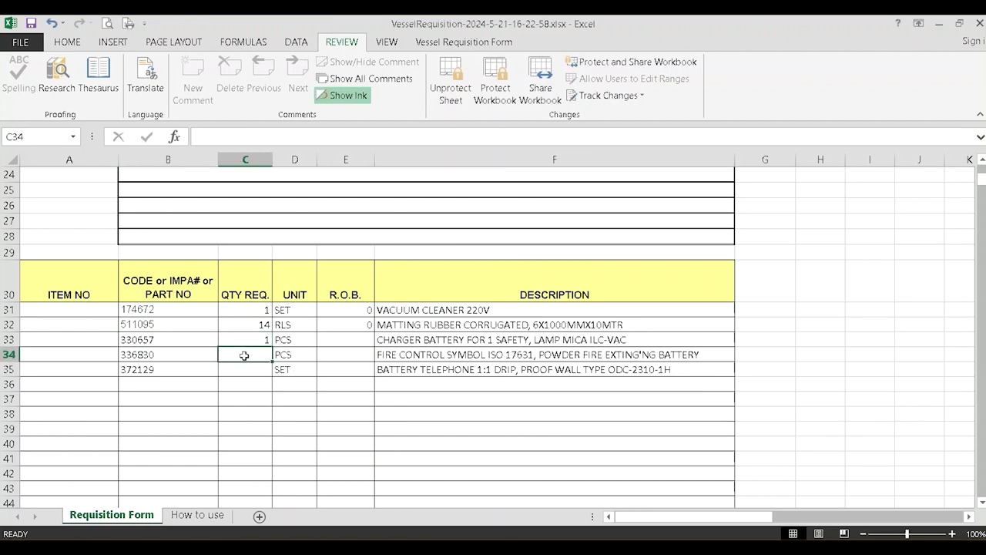
{"action": "type", "text": "2"}
{"action": "key", "text": "Return"}
{"action": "type", "text": "3"}
Set the R.O.B. to 0 for each of the items in rows 33 to 35
{"action": "left_click", "coordinate": [355, 340]}
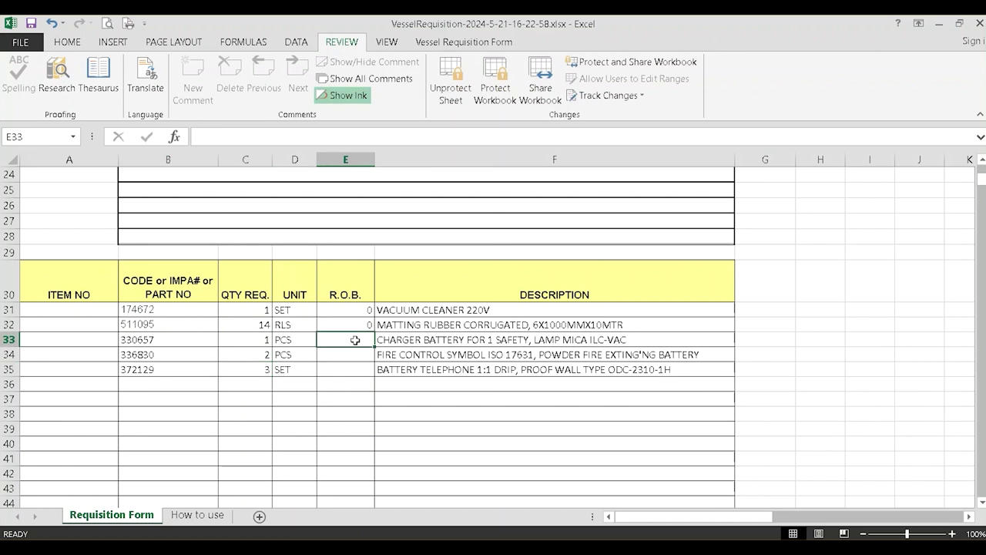
{"action": "type", "text": "0"}
{"action": "key", "text": "Return"}
{"action": "type", "text": "0"}
{"action": "key", "text": "Return"}
{"action": "type", "text": "0"}
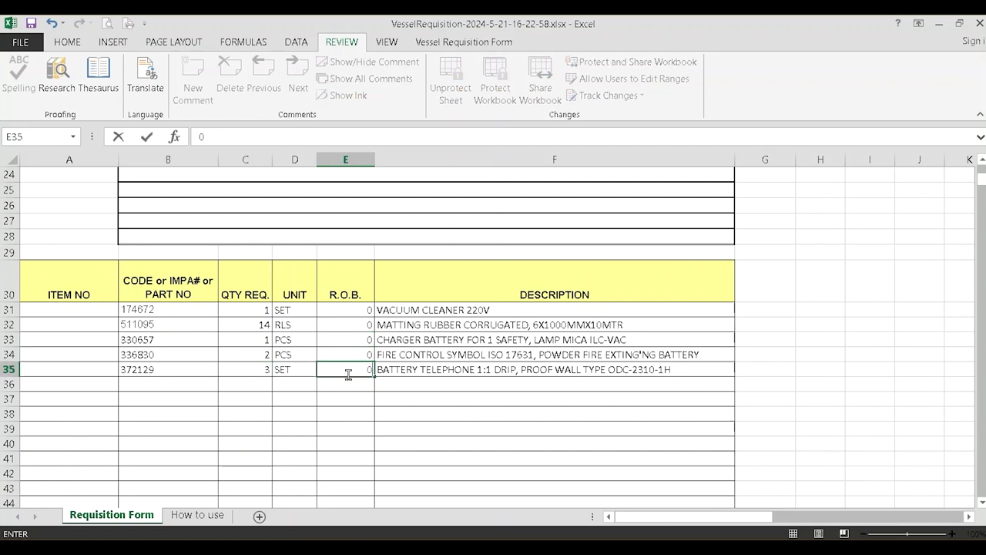
{"action": "left_click", "coordinate": [183, 388]}
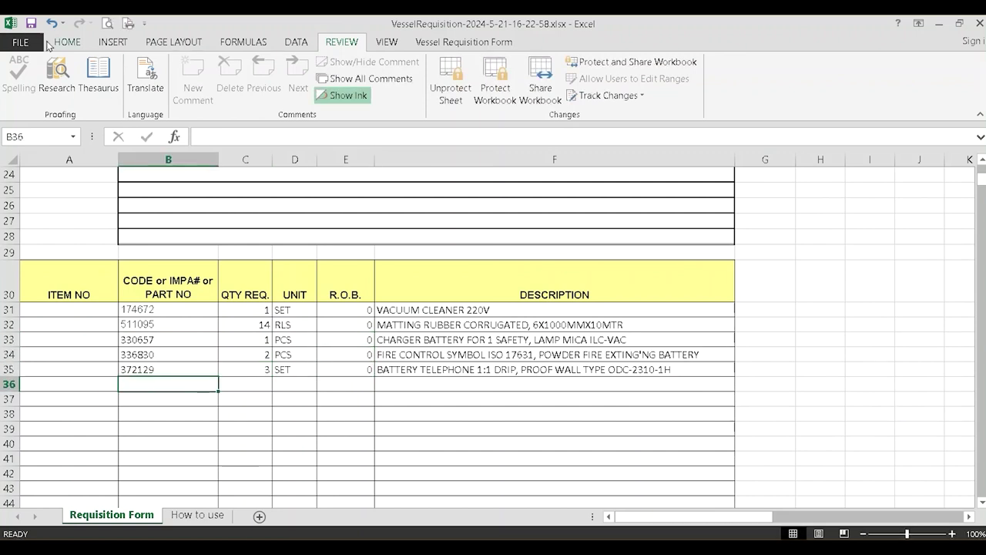
Save the requisition workbook, switch to File Explorer's Vessel Requisition Forms folder and widen the Name column to show full file names
{"action": "left_click", "coordinate": [31, 24]}
{"action": "key", "text": "alt+Tab"}
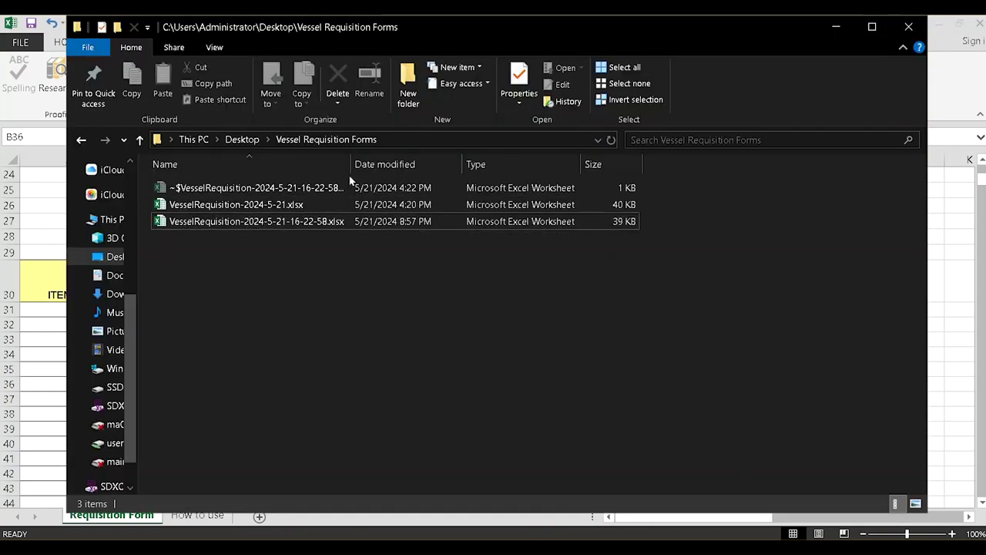
{"action": "left_click_drag", "start_coordinate": [352, 164], "coordinate": [411, 165]}
{"action": "left_click", "coordinate": [308, 289]}
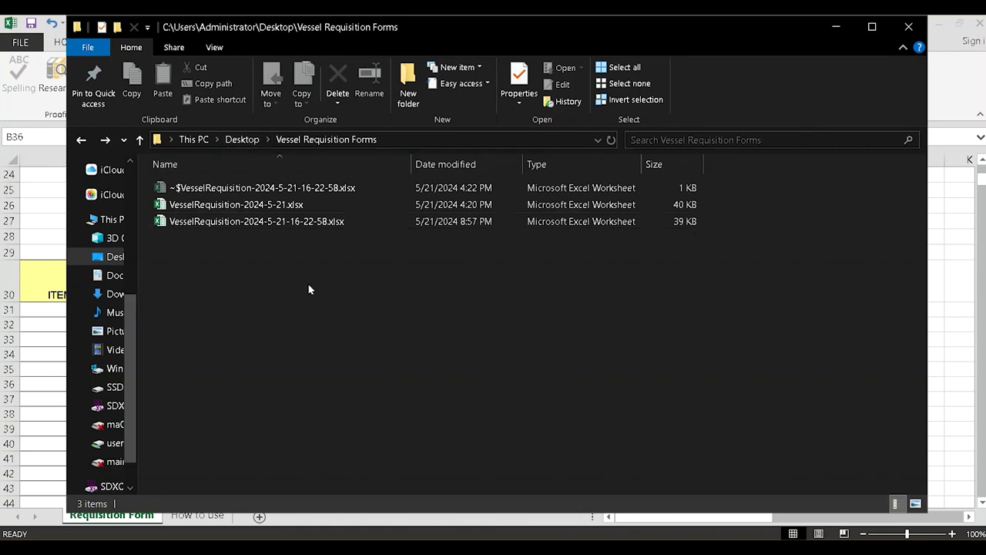